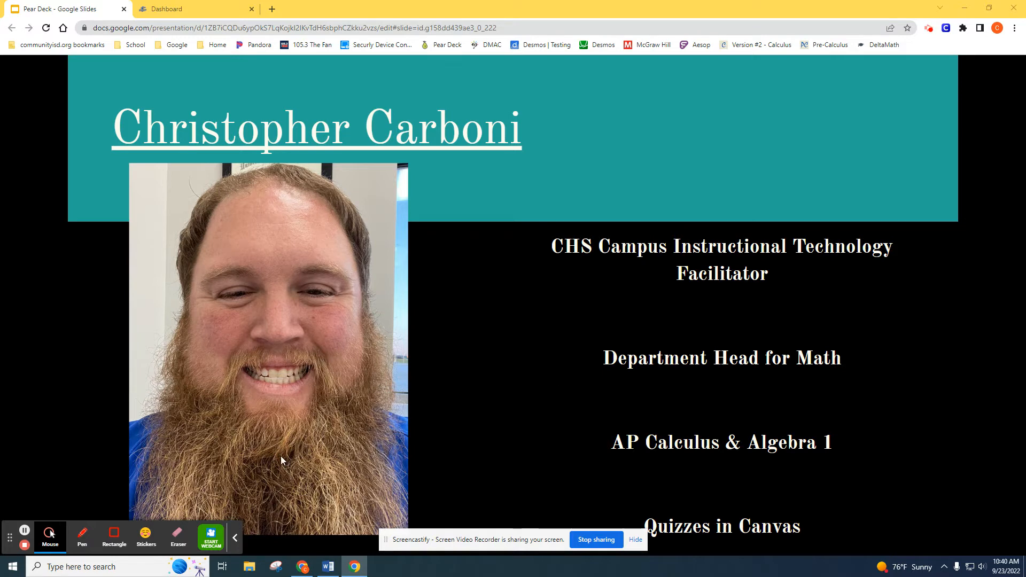
# Switch to the Canvas dashboard and open the quizzes list of the ALGEBRA 1 INC-P8 course.
pyautogui.click(197, 15)
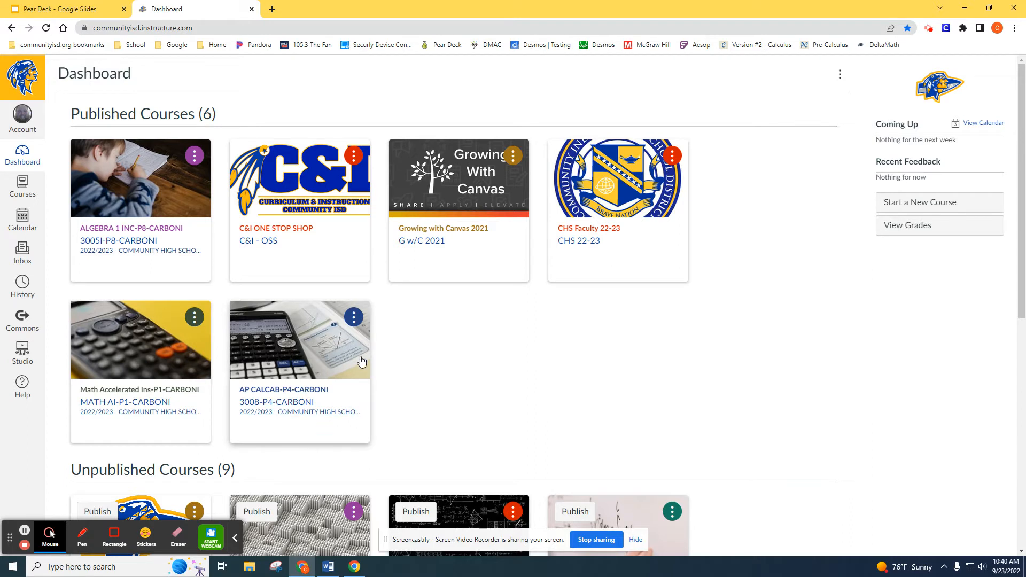
pyautogui.click(138, 189)
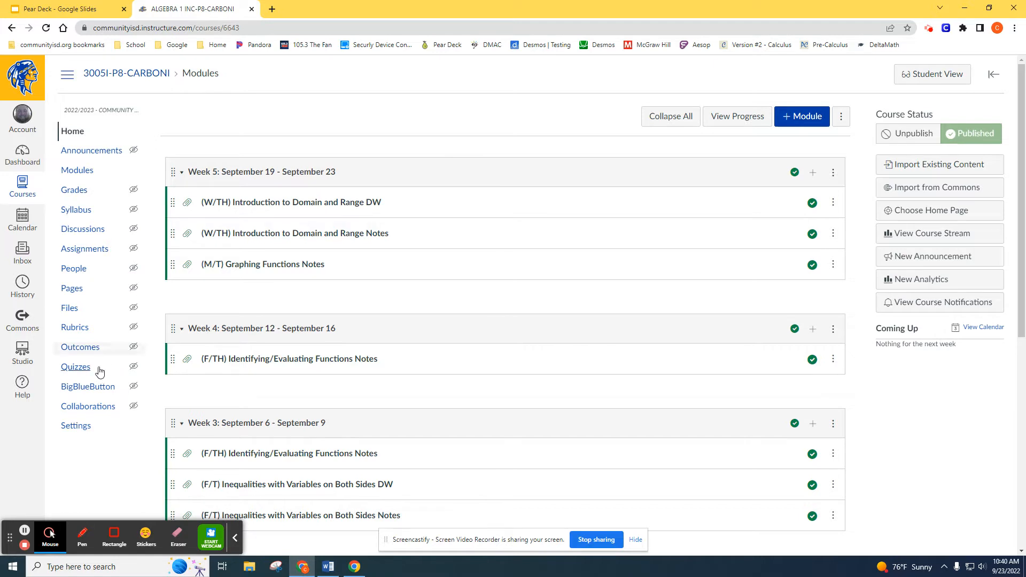
pyautogui.click(84, 372)
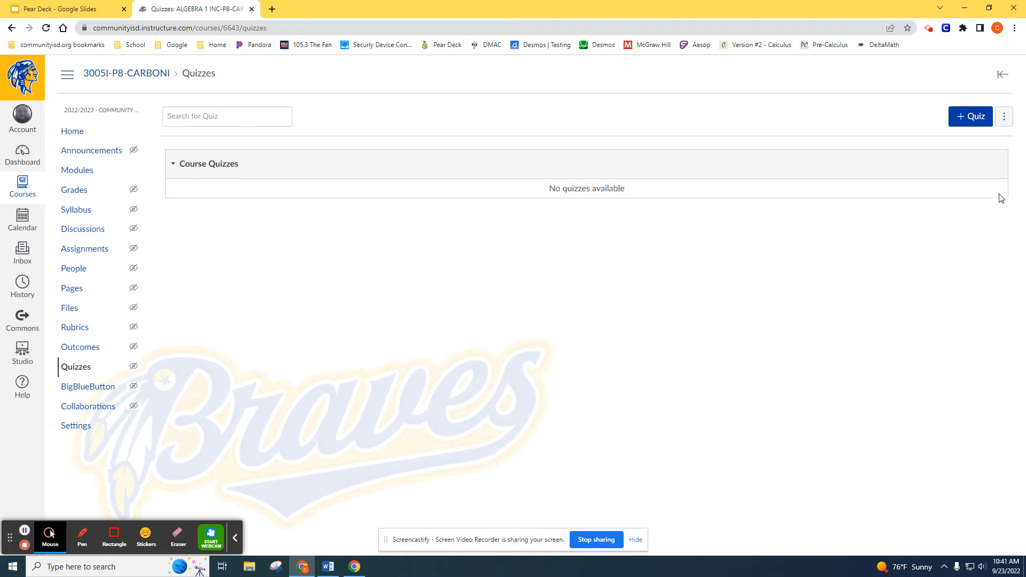
# Start creating a quiz in the course with the New Quizzes engine.
pyautogui.click(972, 122)
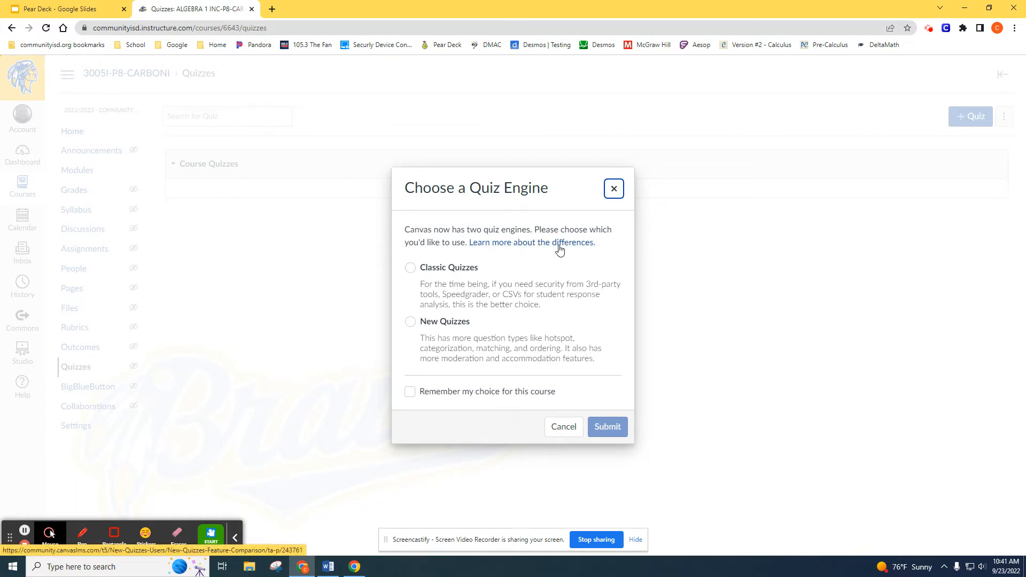
pyautogui.click(410, 321)
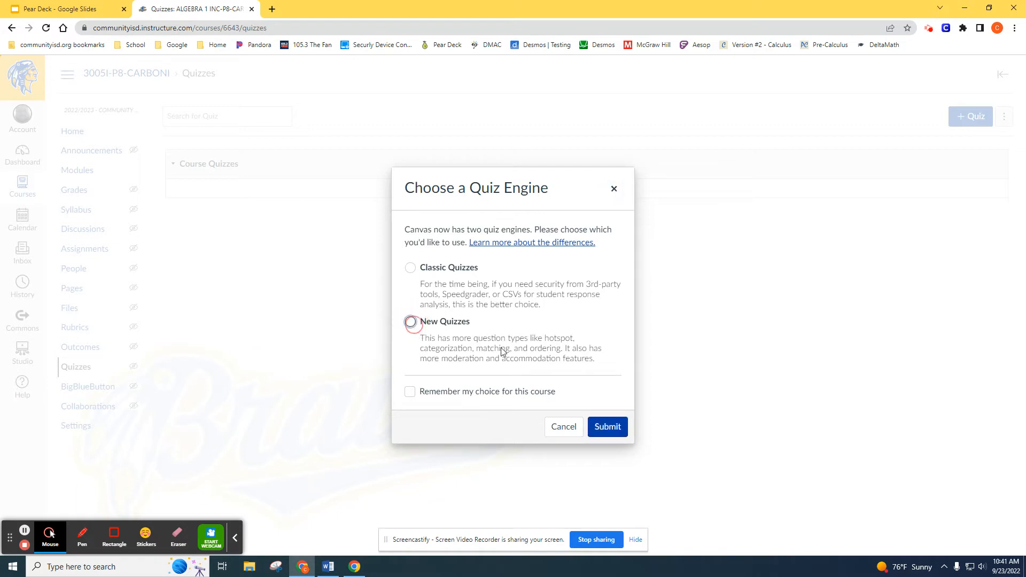
pyautogui.click(607, 426)
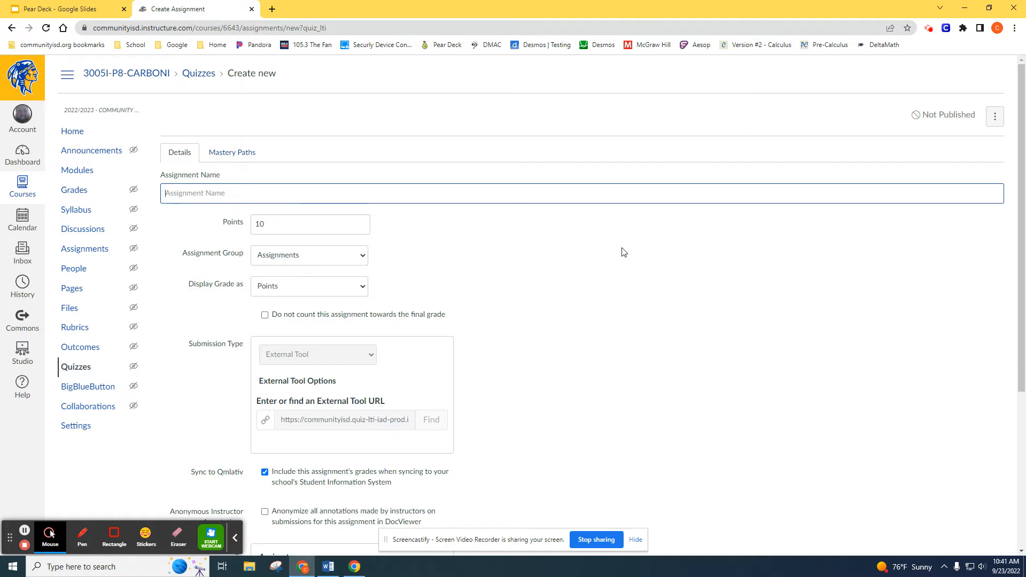
# Name the quiz assignment "Example" and make it worth 100 points.
pyautogui.write('Example')
pyautogui.click(299, 224)
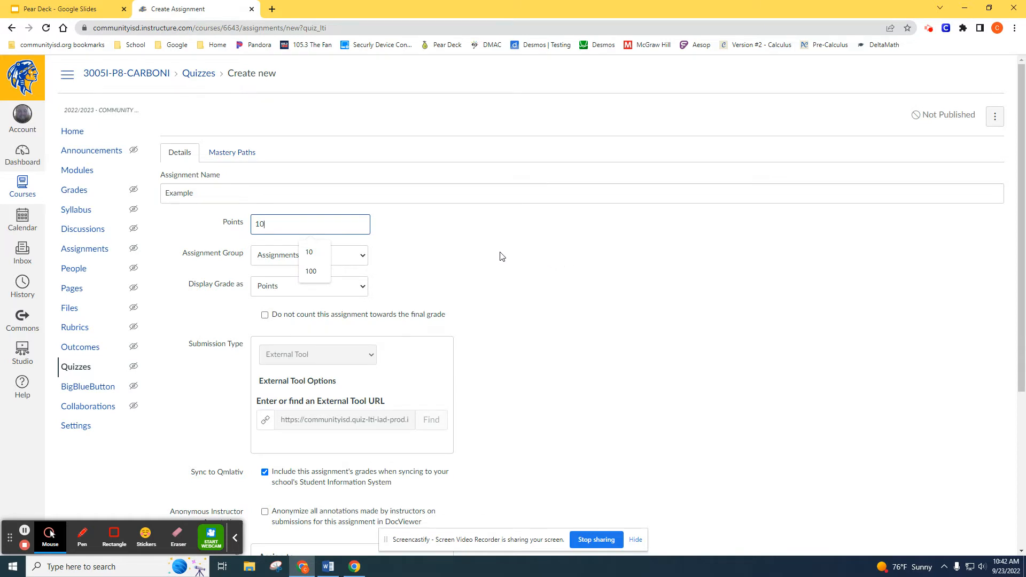
pyautogui.press('BackSpace')
pyautogui.press('BackSpace')
pyautogui.write('100')
pyautogui.click(488, 255)
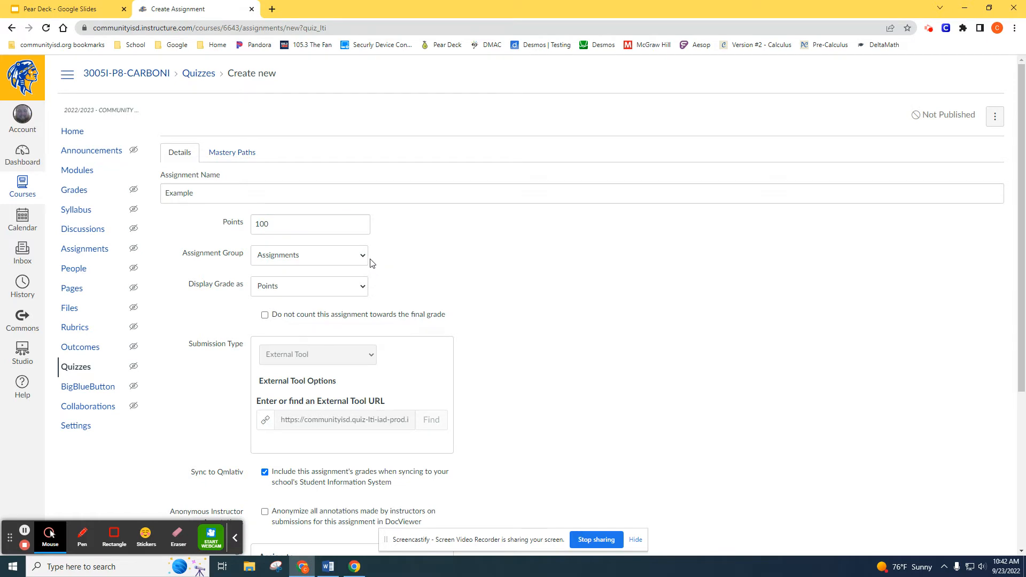
pyautogui.click(356, 259)
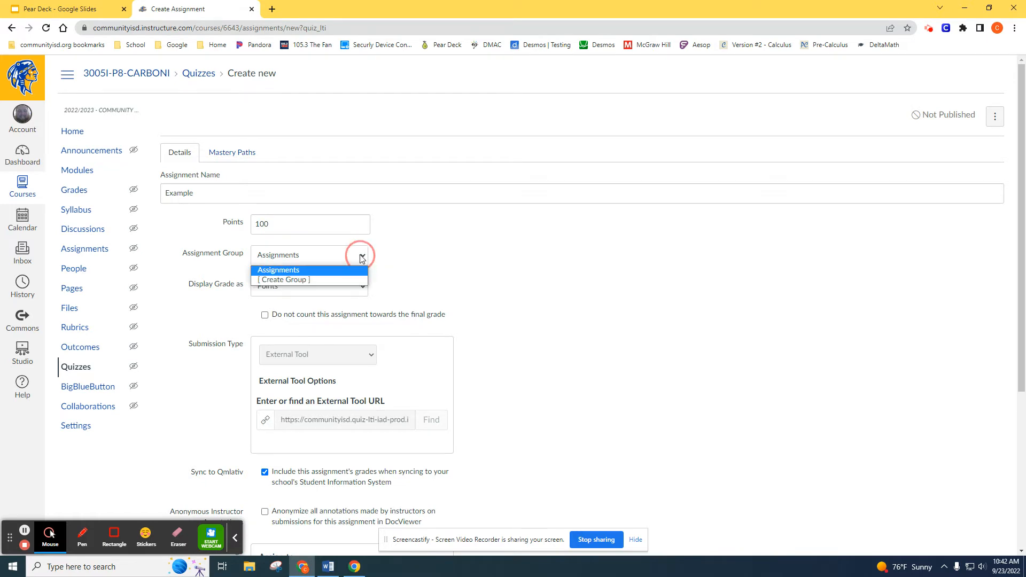
pyautogui.click(372, 265)
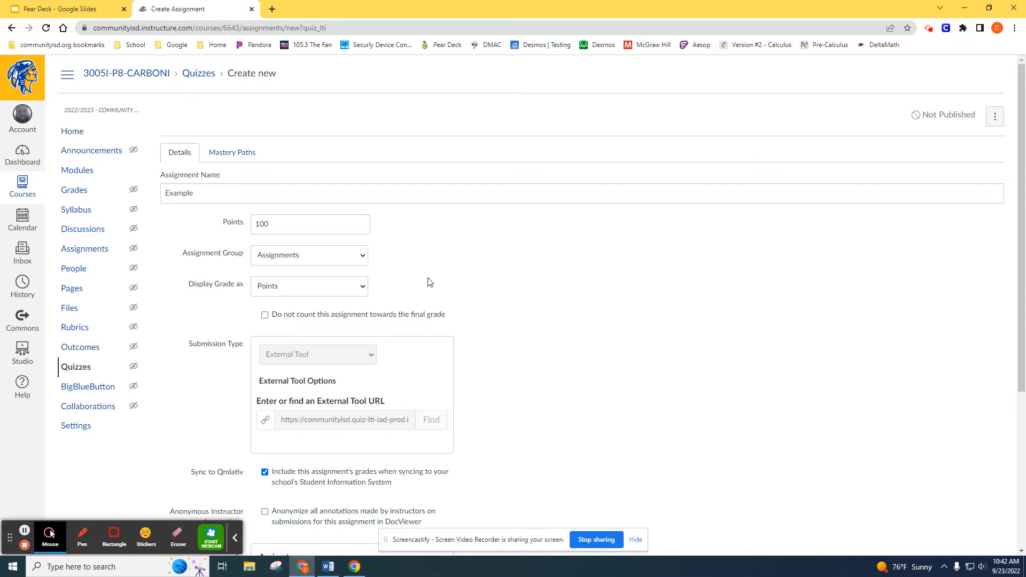
pyautogui.click(362, 295)
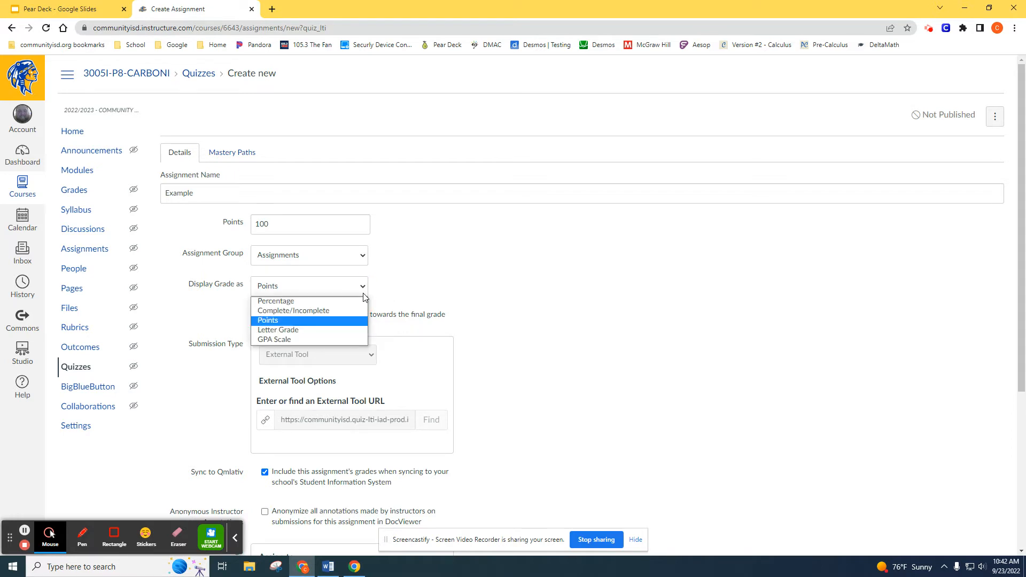
pyautogui.click(395, 286)
# Turn off syncing of this assignment's grades to the school's Student Information System (Qmlativ).
pyautogui.scroll(-3, 513, 336)
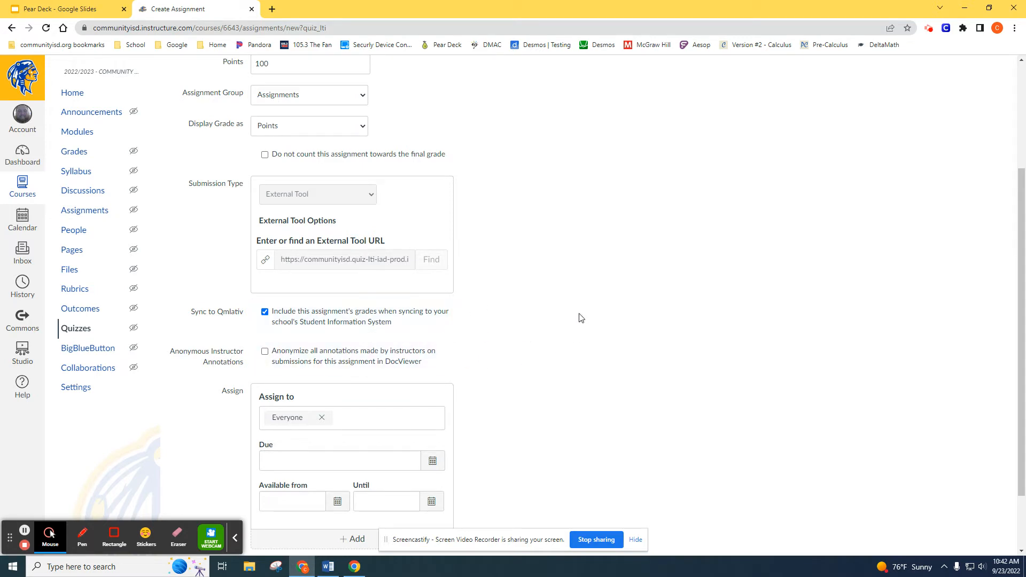
pyautogui.scroll(-2, 506, 334)
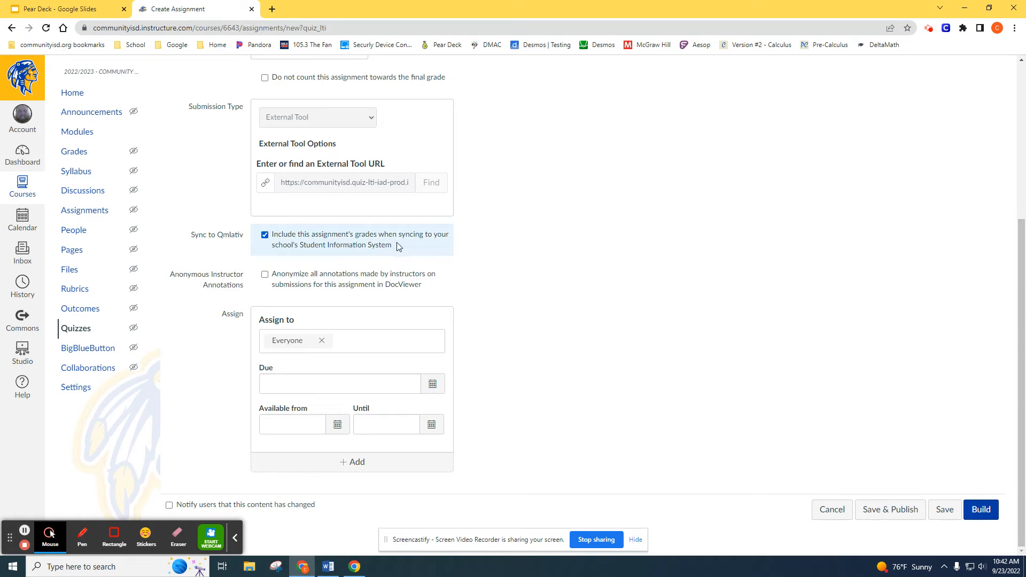
pyautogui.click(331, 247)
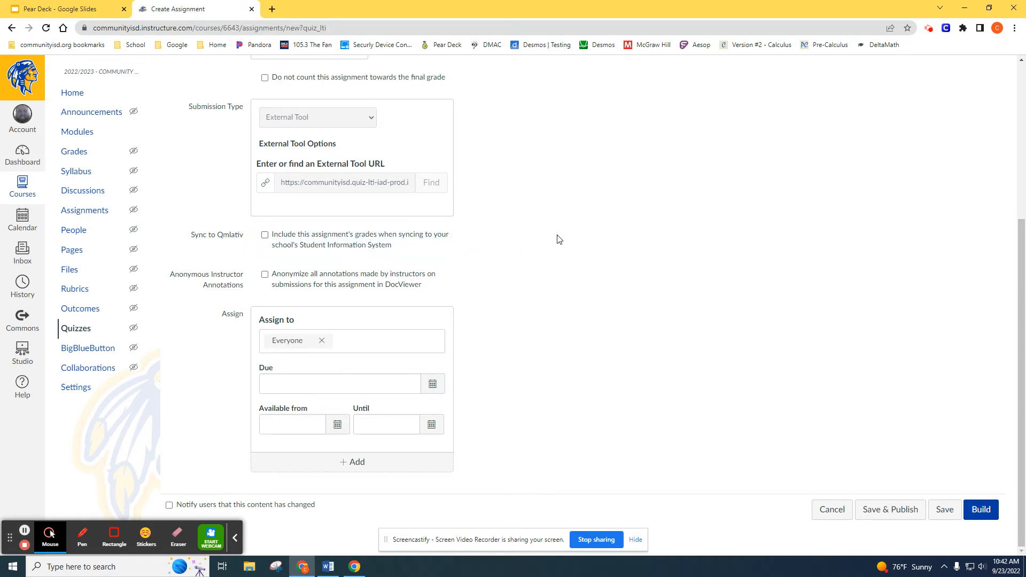
# Replace Everyone in the assignment's recipients with the three Algebra 1 sections P3, P6 and P7.
pyautogui.click(322, 341)
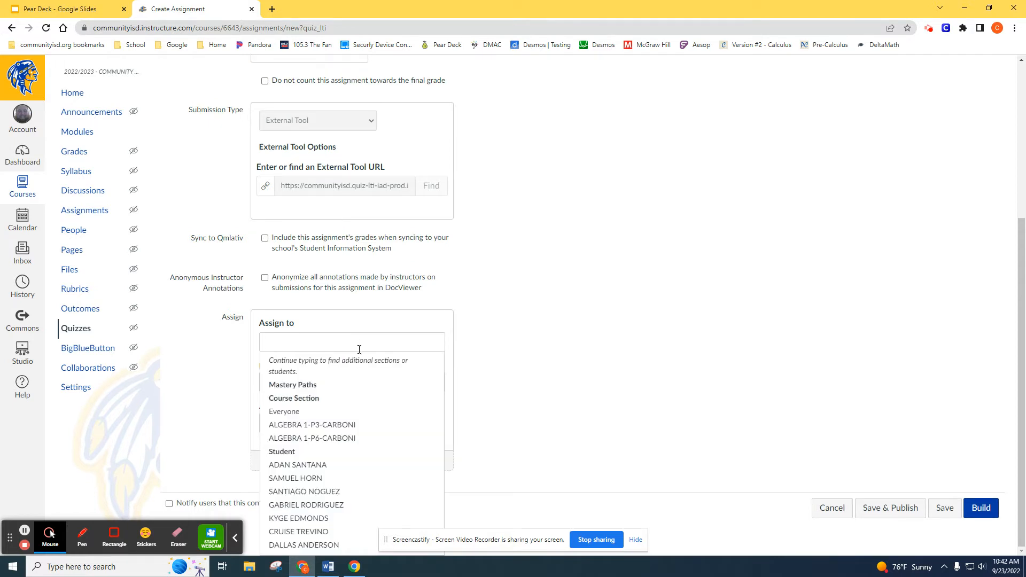
pyautogui.click(390, 426)
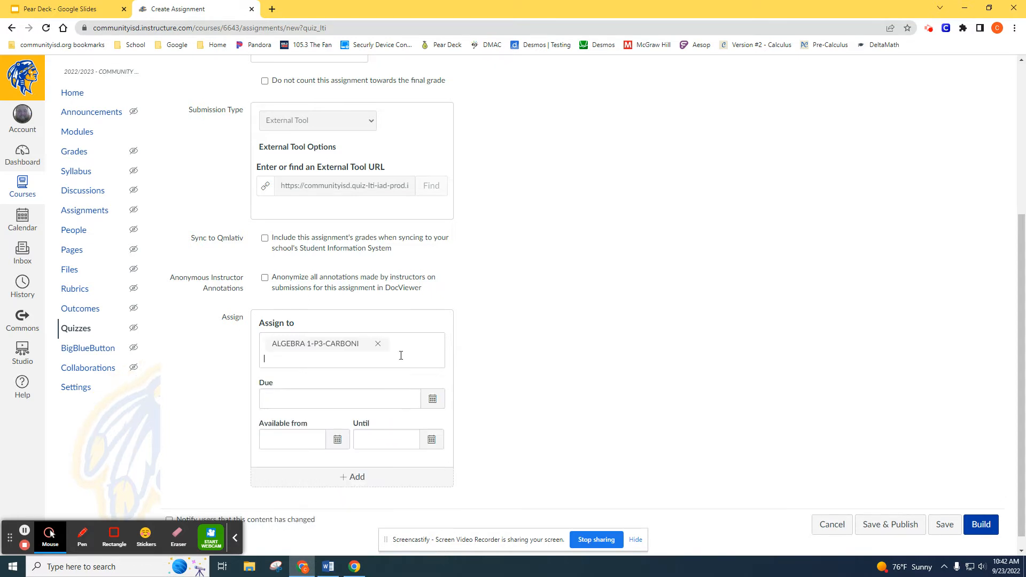
pyautogui.click(401, 355)
pyautogui.click(367, 448)
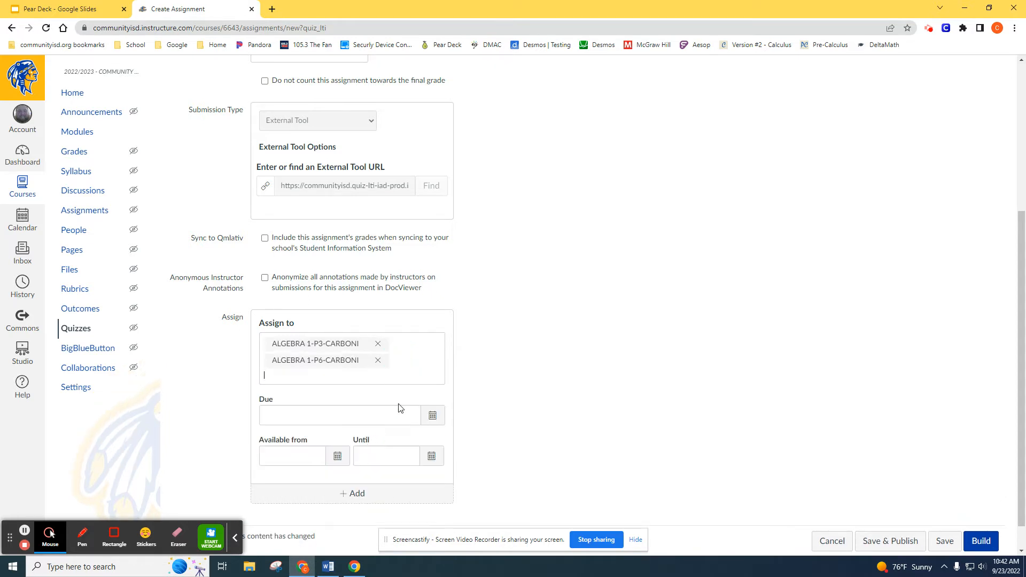
pyautogui.click(410, 377)
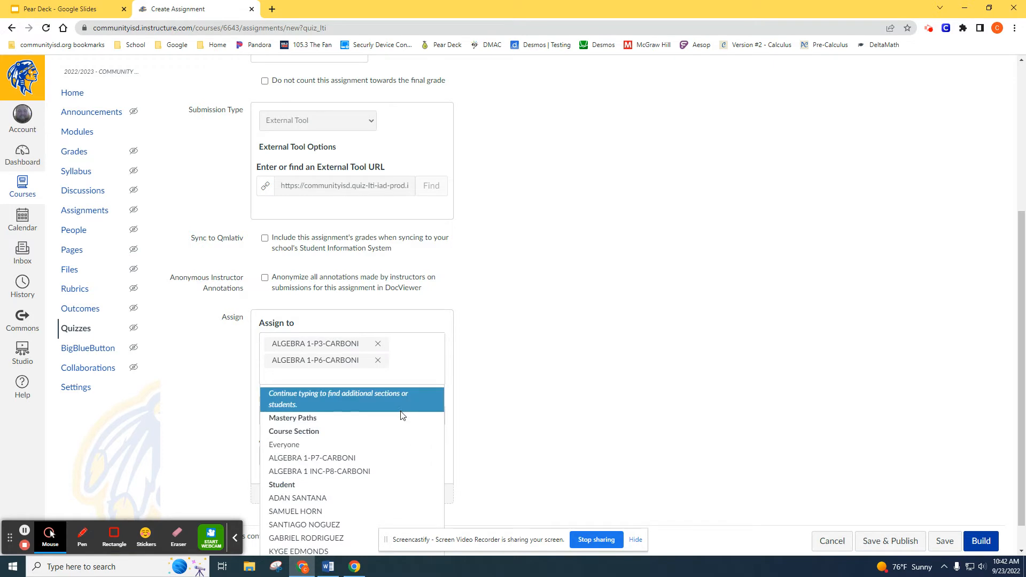
pyautogui.click(374, 457)
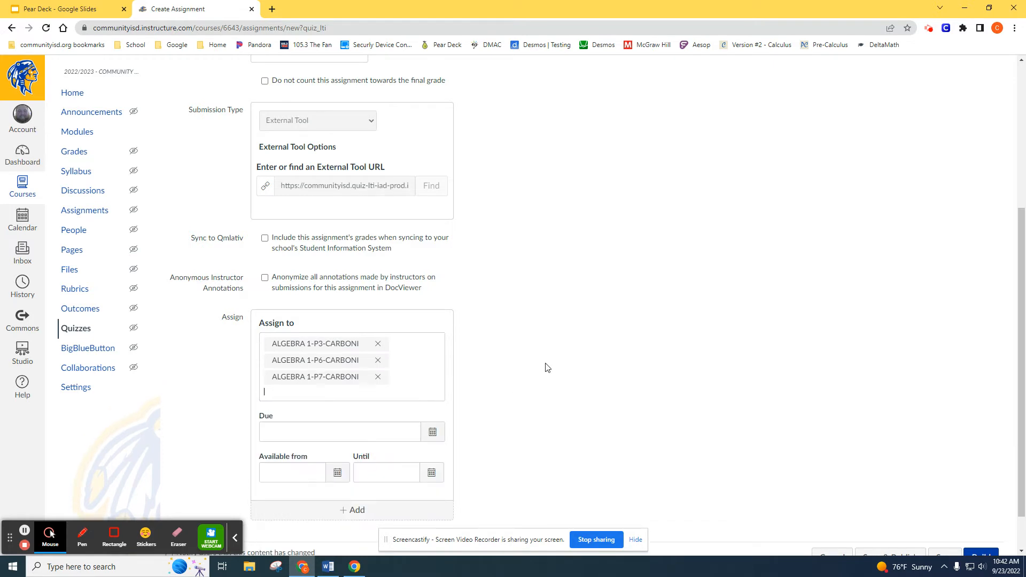
pyautogui.click(510, 384)
pyautogui.scroll(-2, 525, 412)
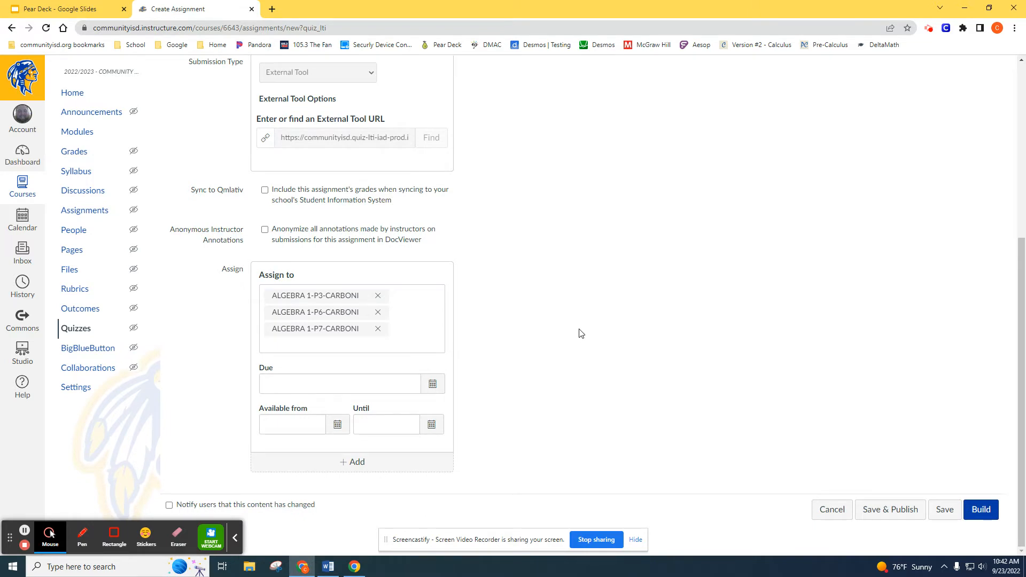
pyautogui.click(408, 347)
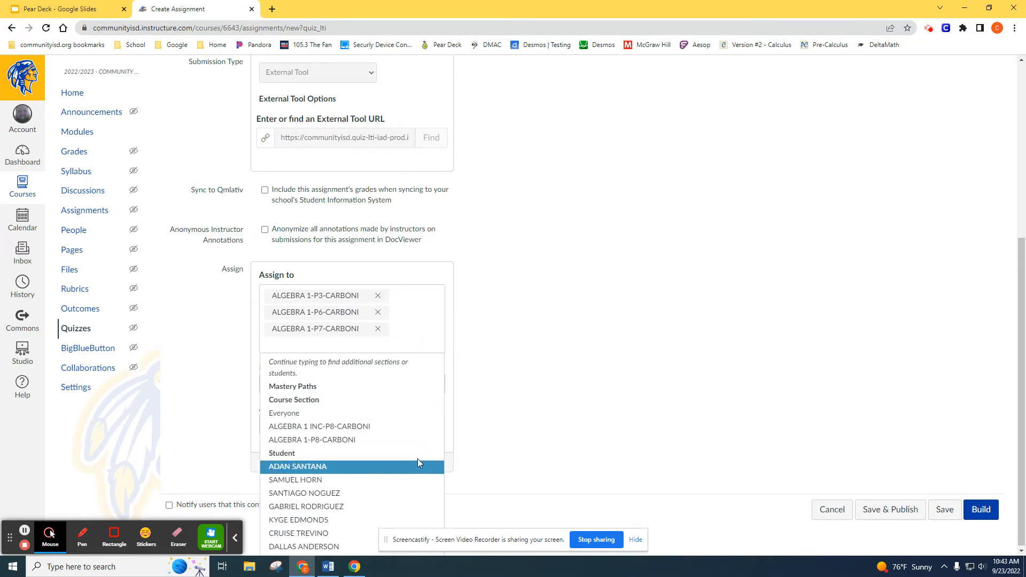
pyautogui.click(599, 347)
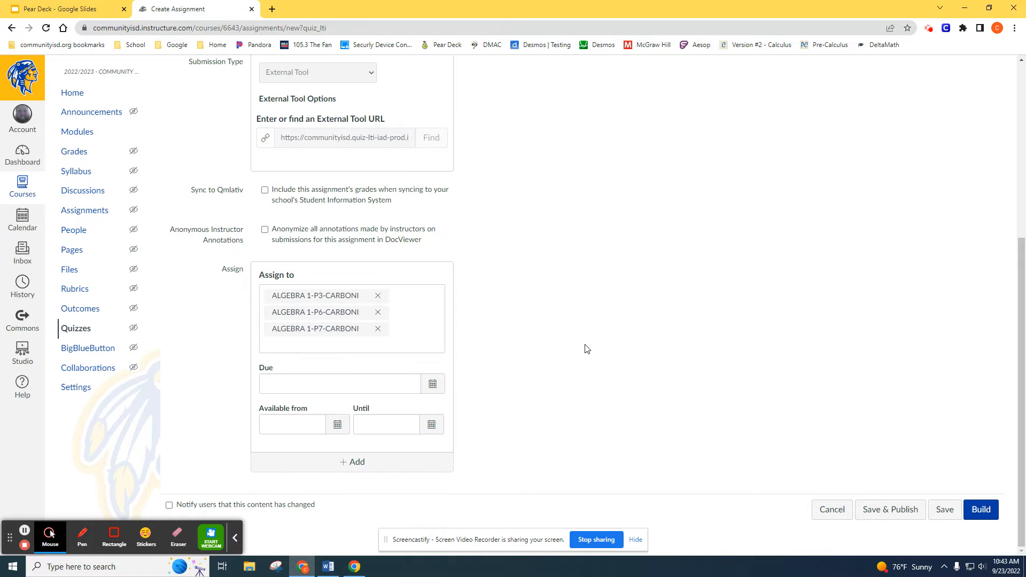
pyautogui.click(441, 393)
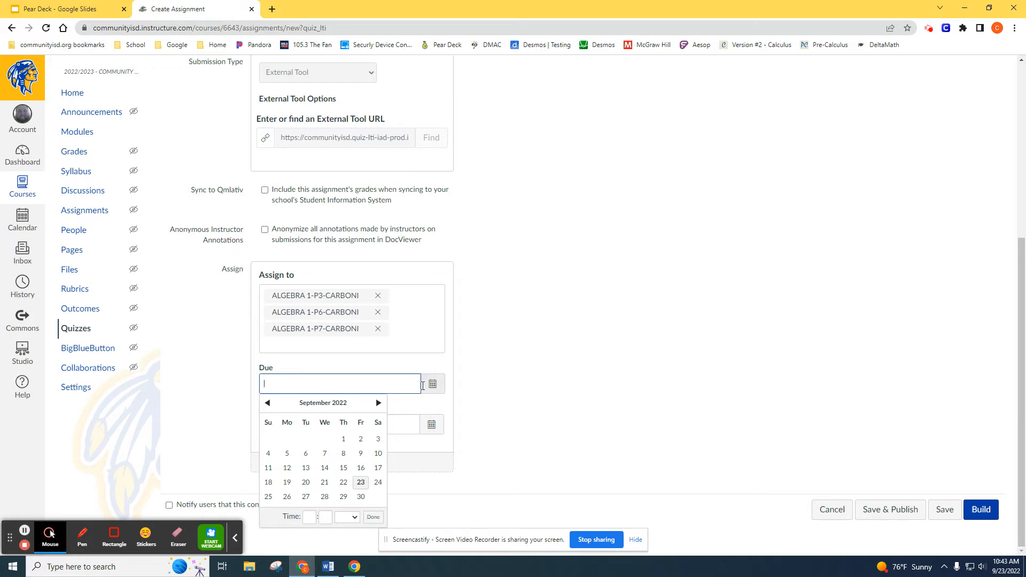
pyautogui.click(494, 397)
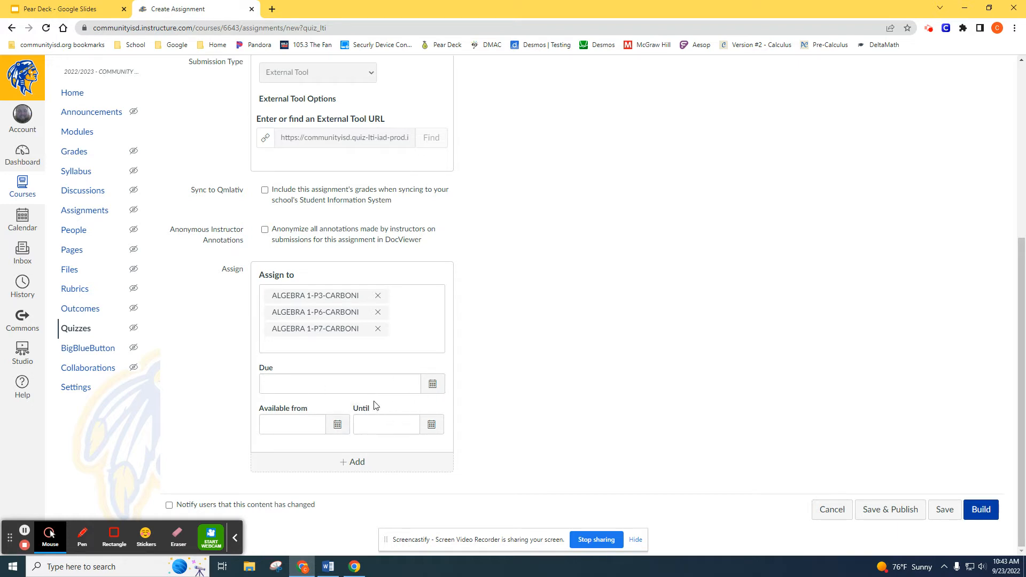
pyautogui.click(337, 425)
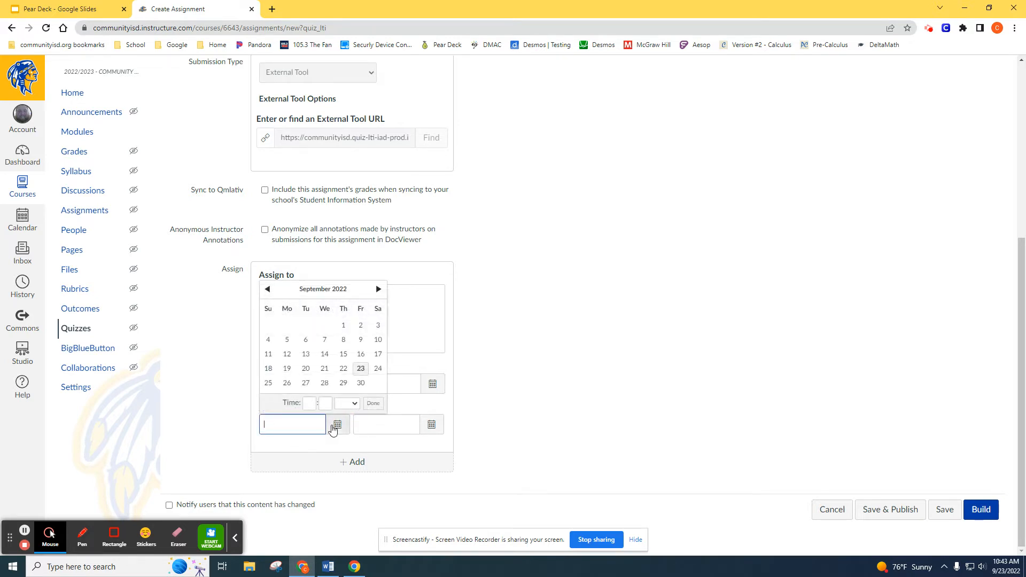
pyautogui.click(505, 422)
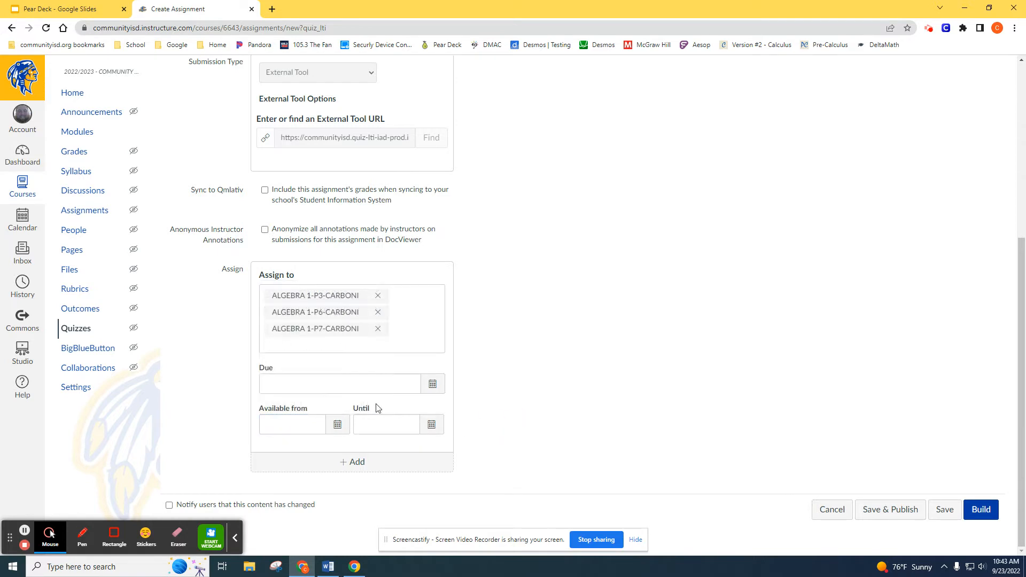
pyautogui.click(436, 429)
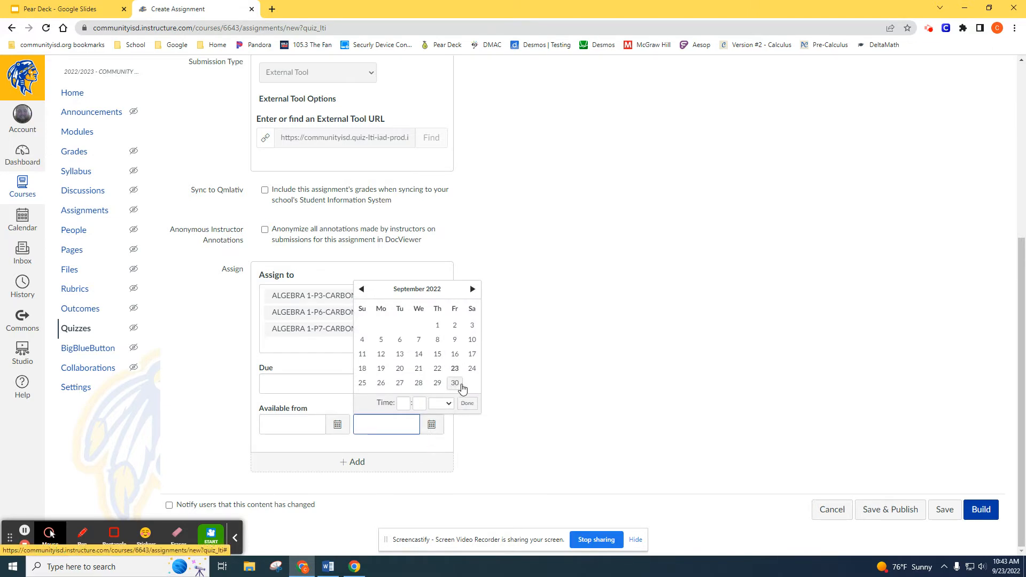
pyautogui.click(550, 407)
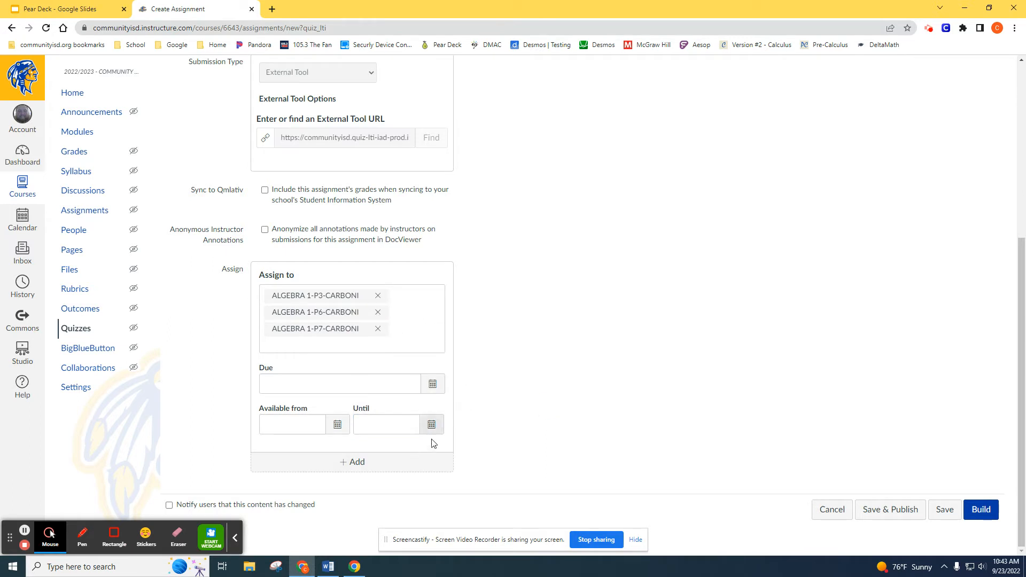
# Set the due date to Sep 30, 2022, 11:59 PM and proceed to building the quiz without the remaining sections.
pyautogui.click(433, 384)
pyautogui.click(360, 496)
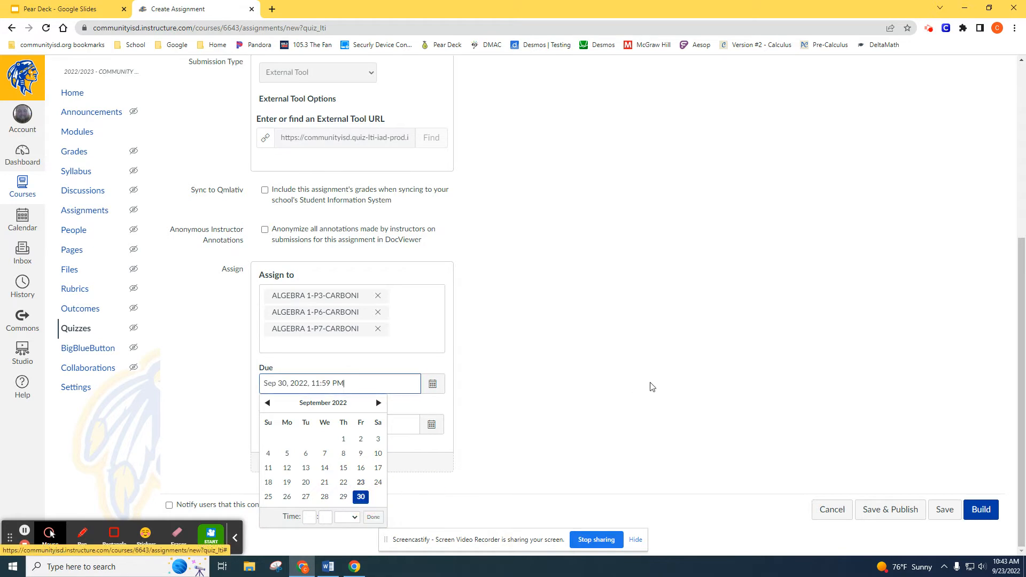
pyautogui.click(595, 415)
pyautogui.click(987, 511)
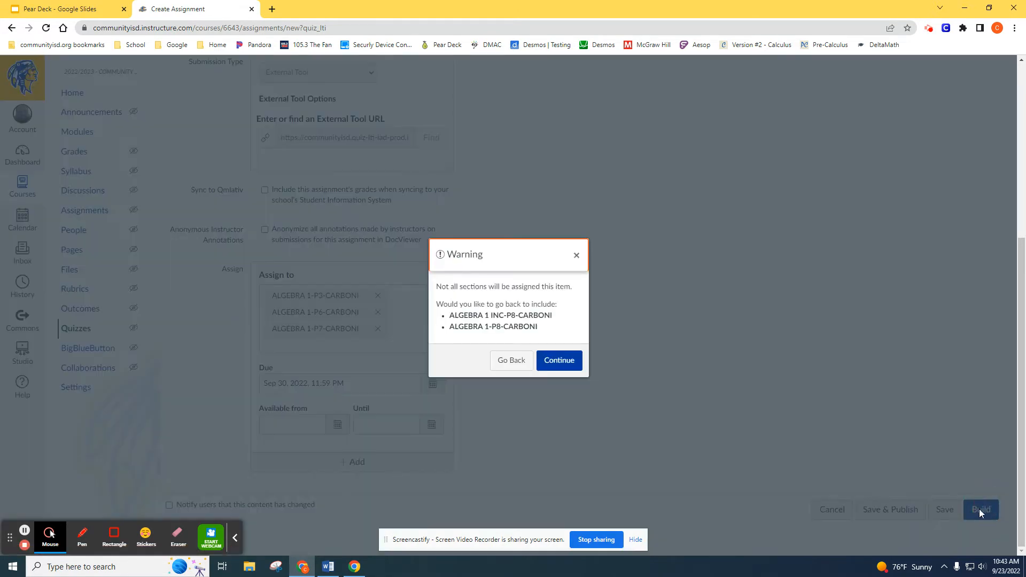
pyautogui.click(576, 362)
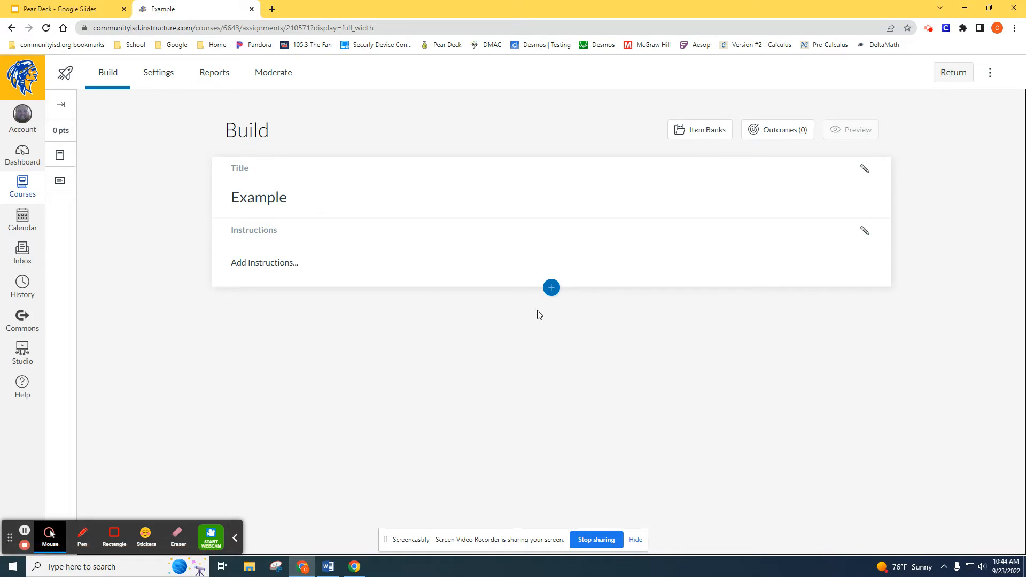
pyautogui.click(311, 202)
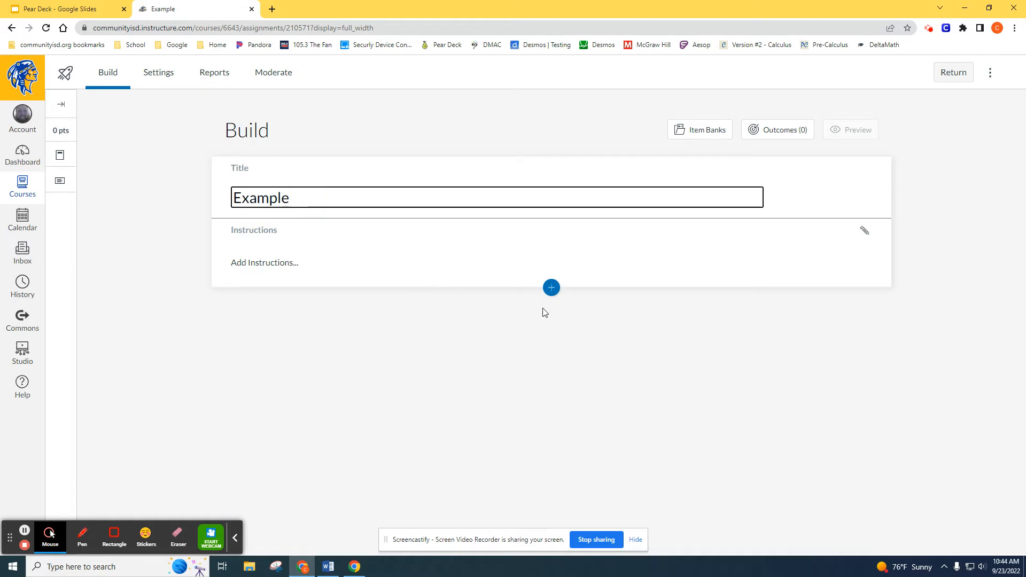
pyautogui.click(396, 251)
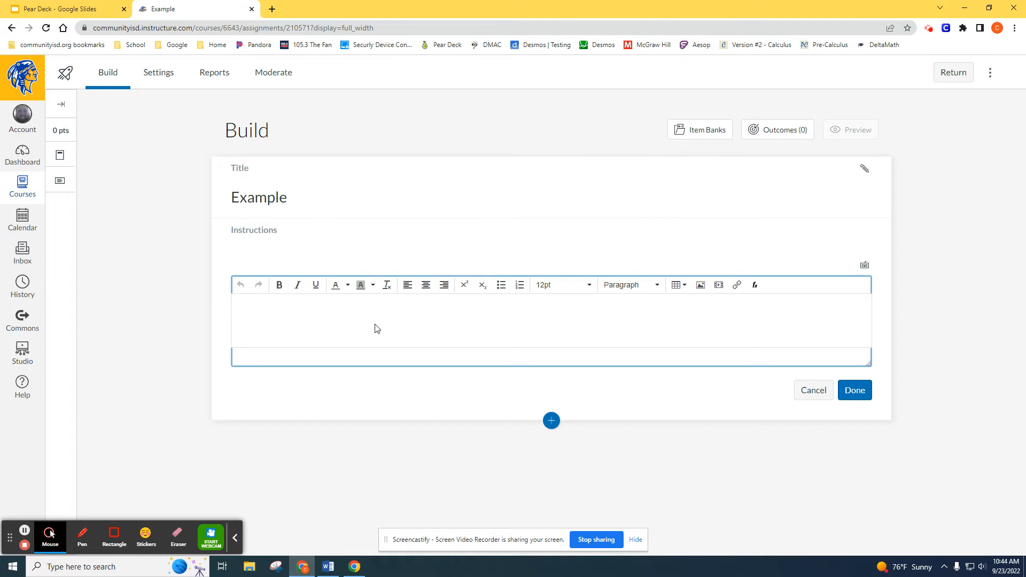
pyautogui.click(984, 344)
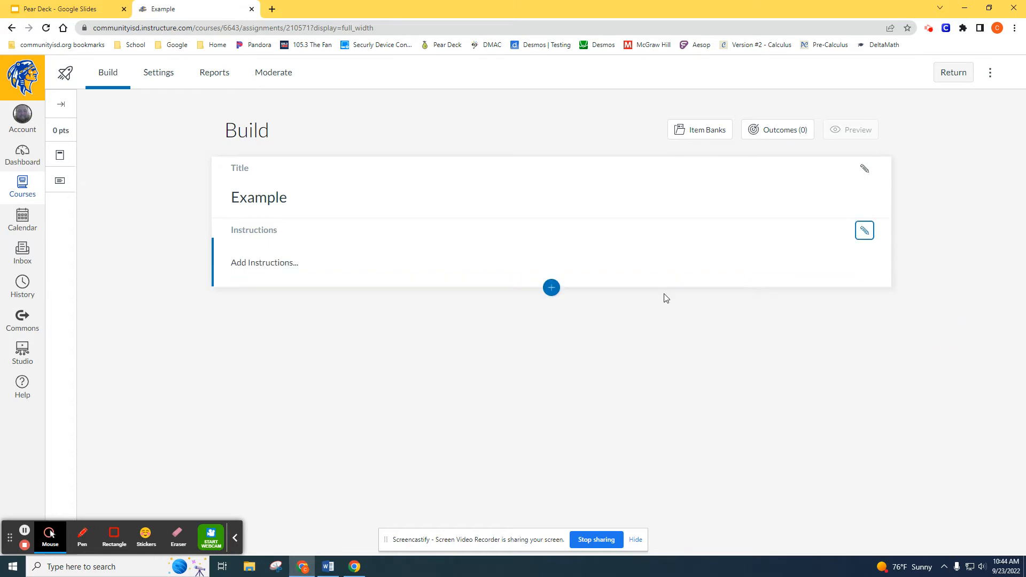
# Add a True or False question titled "TEKS" to the quiz.
pyautogui.click(552, 293)
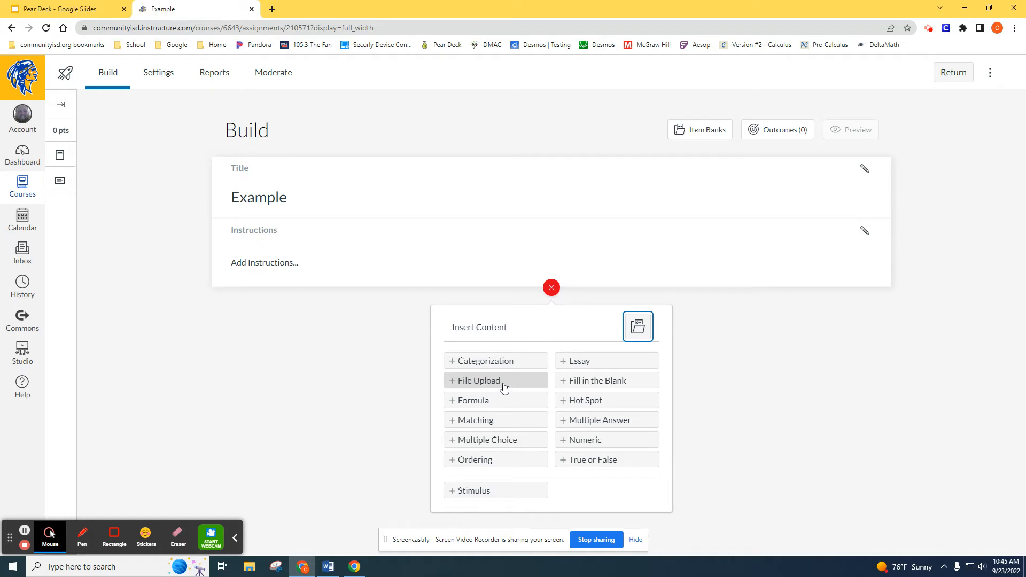
pyautogui.click(613, 462)
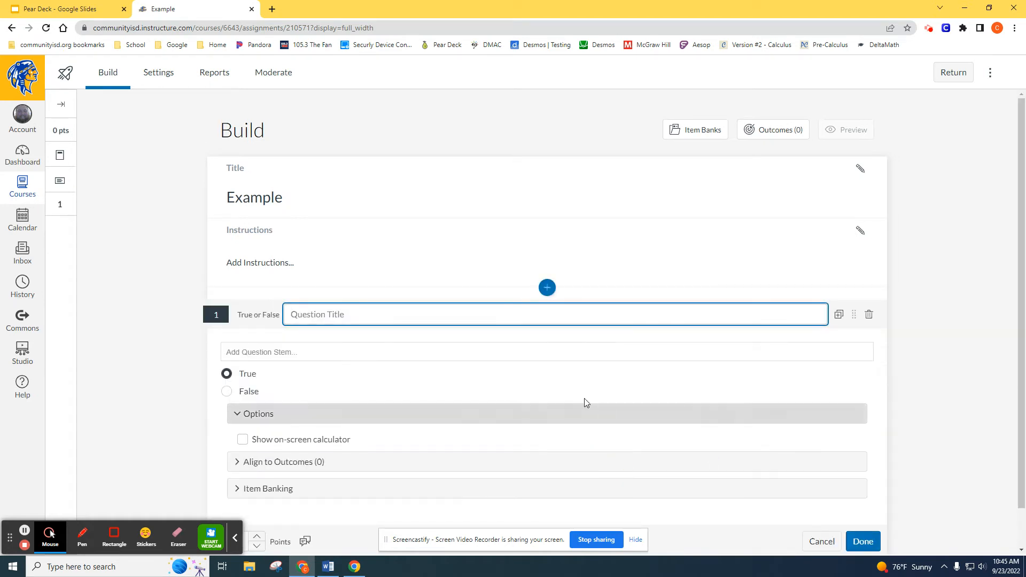
pyautogui.scroll(-1, 504, 373)
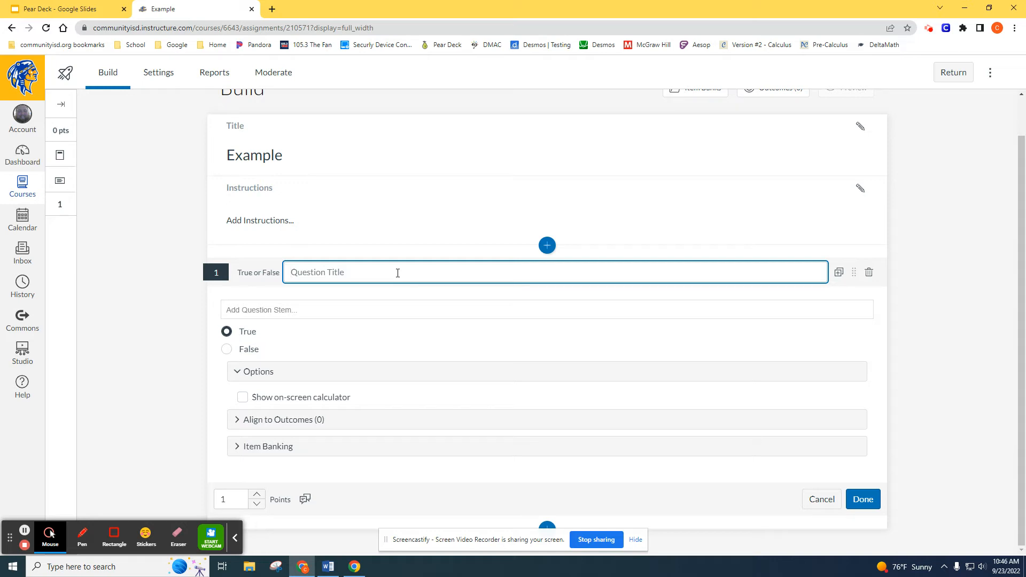
pyautogui.write('TEKS')
# Examine the symbol categories of the equation editor for the question stem, from Basic and Greek through Misc, without inserting an equation.
pyautogui.click(394, 310)
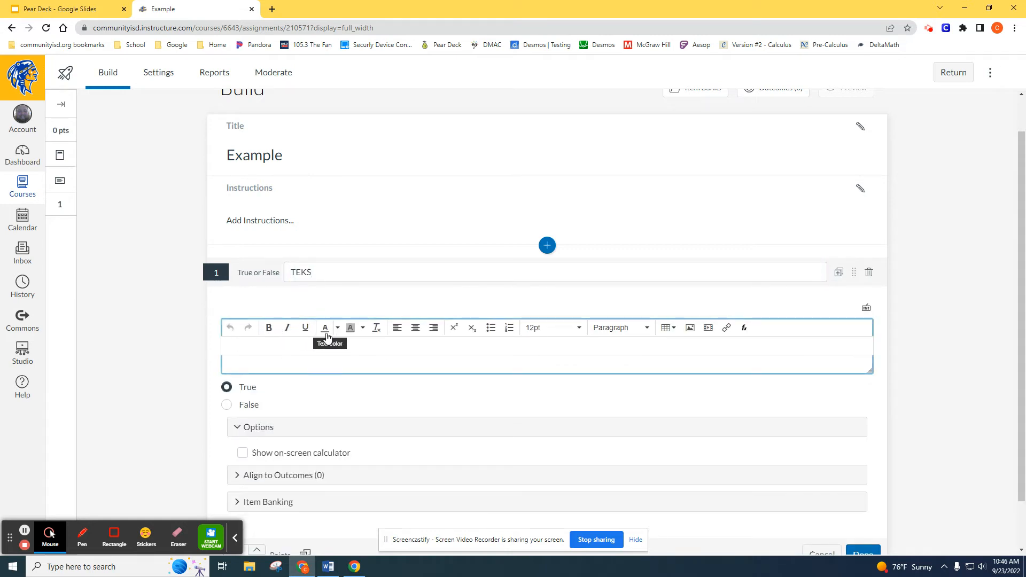
pyautogui.click(745, 329)
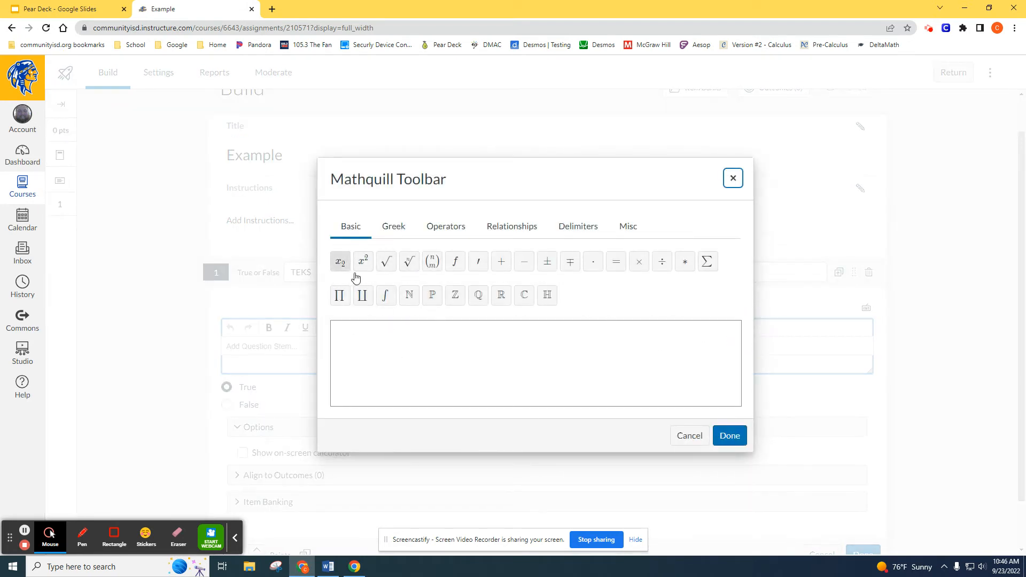
pyautogui.click(393, 228)
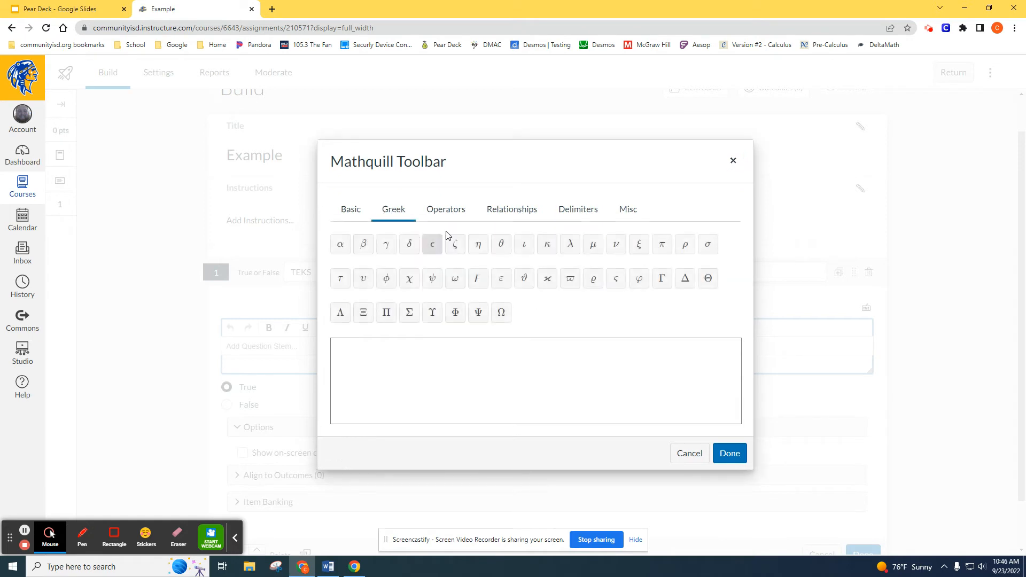
pyautogui.click(448, 210)
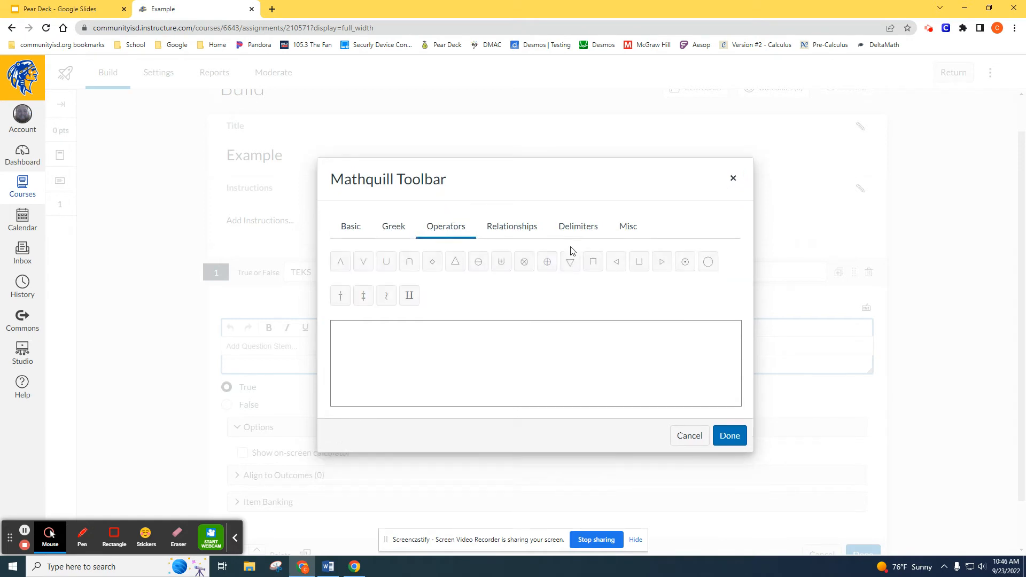
pyautogui.click(510, 235)
pyautogui.click(579, 208)
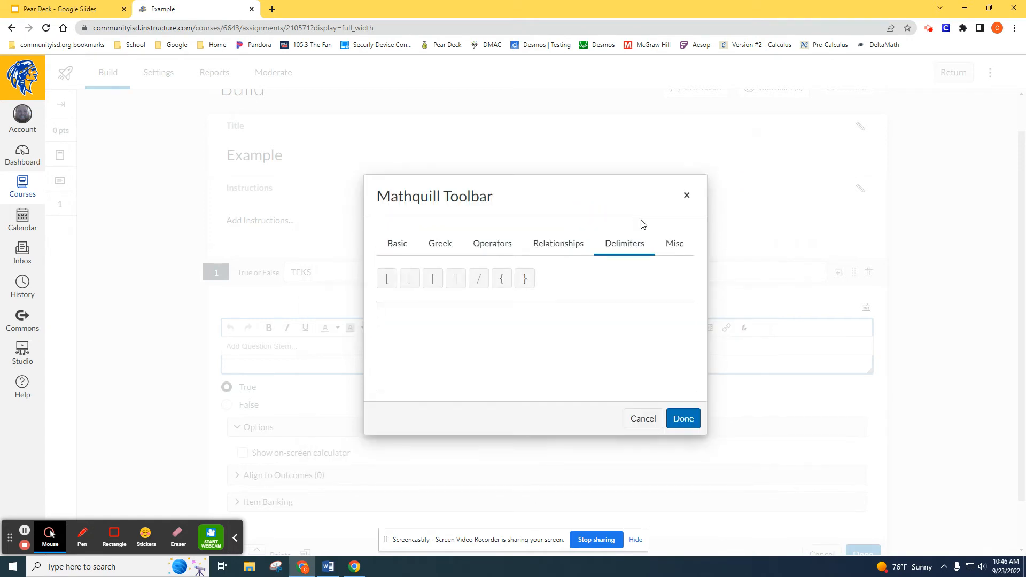
pyautogui.click(679, 247)
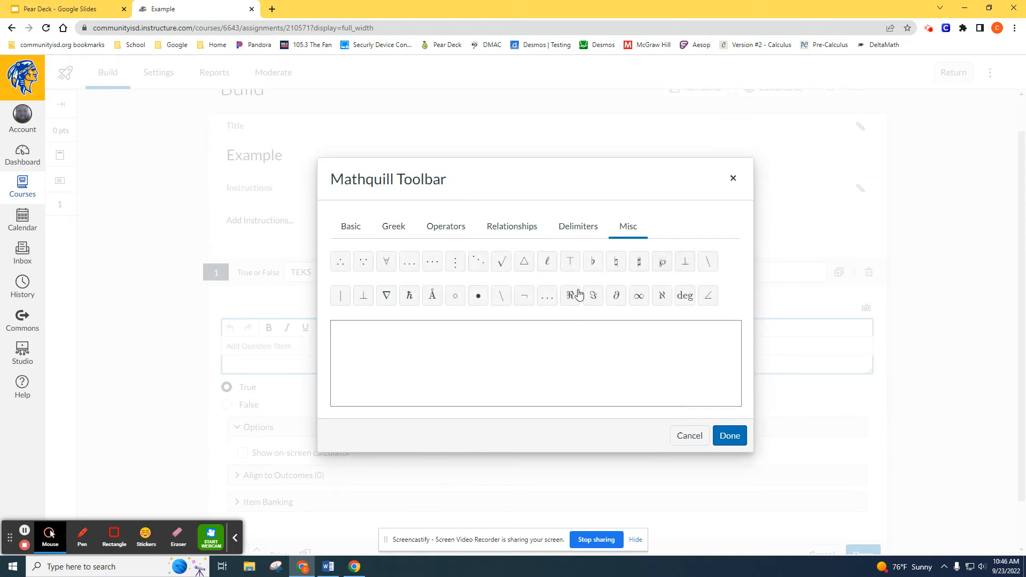
pyautogui.click(351, 227)
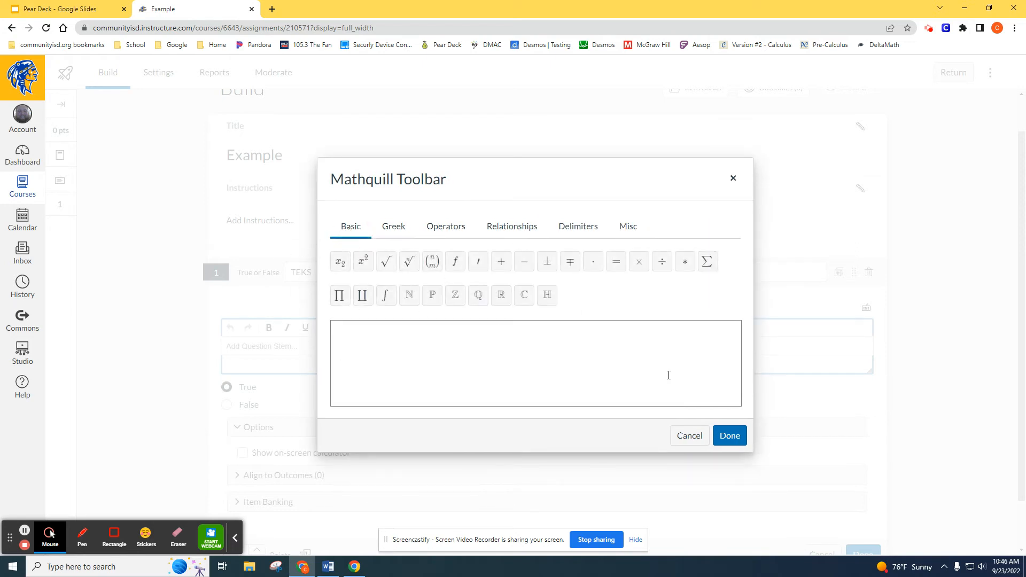
pyautogui.click(690, 436)
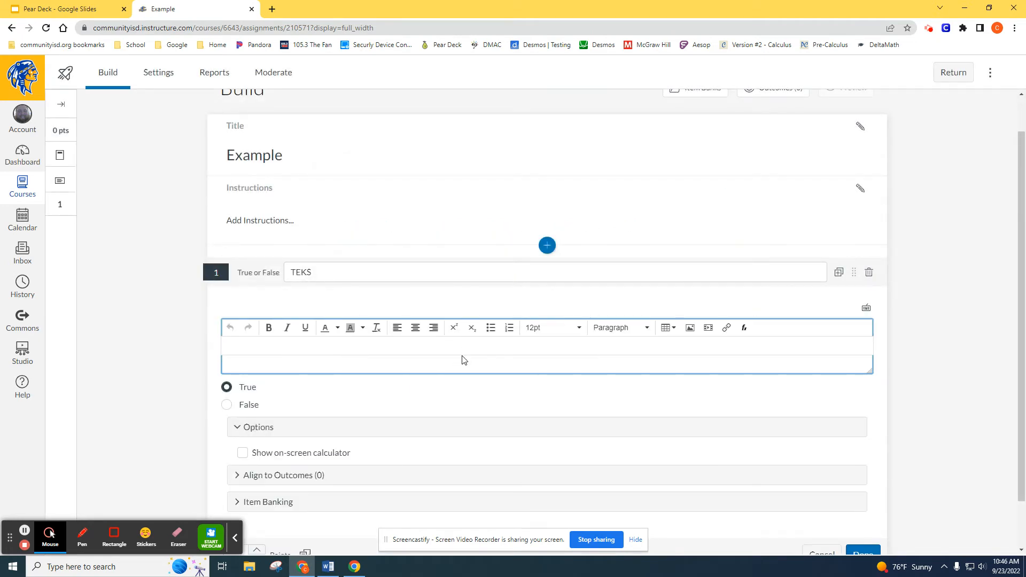
# Enter "Do I teach math?" as the question stem and save the question with True as the correct answer.
pyautogui.write('Do')
pyautogui.scroll(-1, 555, 390)
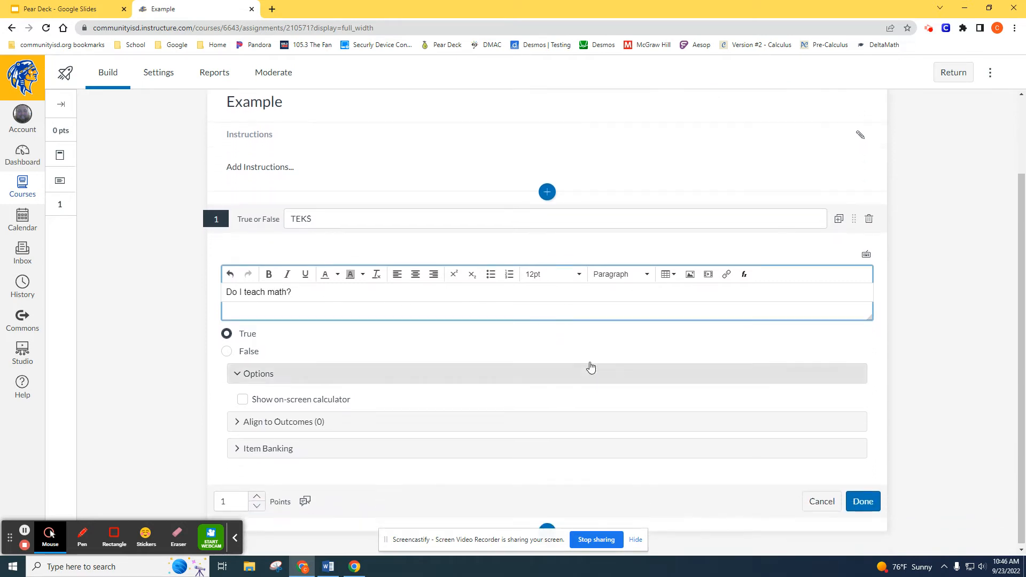
pyautogui.click(901, 337)
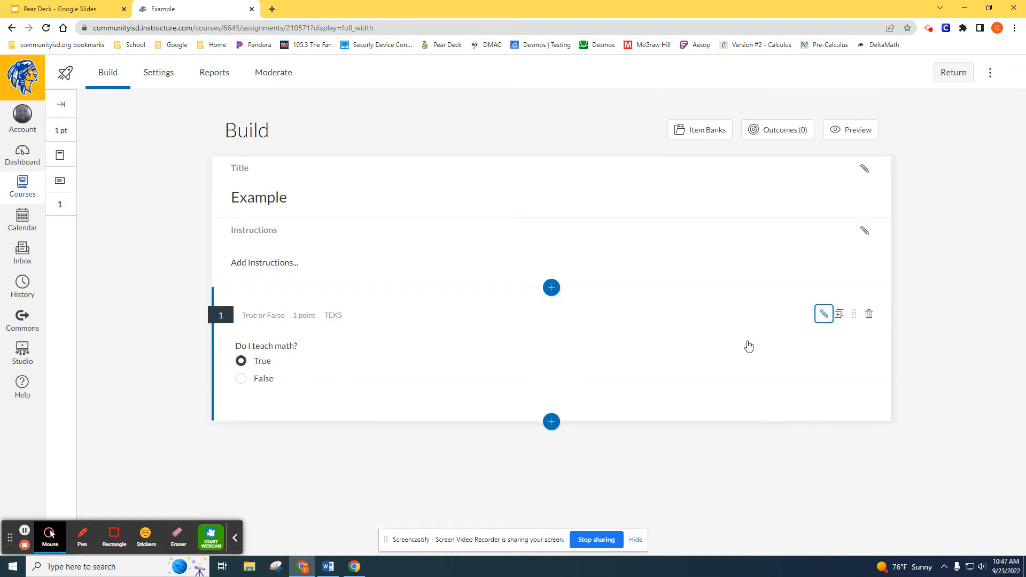
# Reopen the "Do I teach math?" question and try its on-screen calculator option.
pyautogui.click(643, 344)
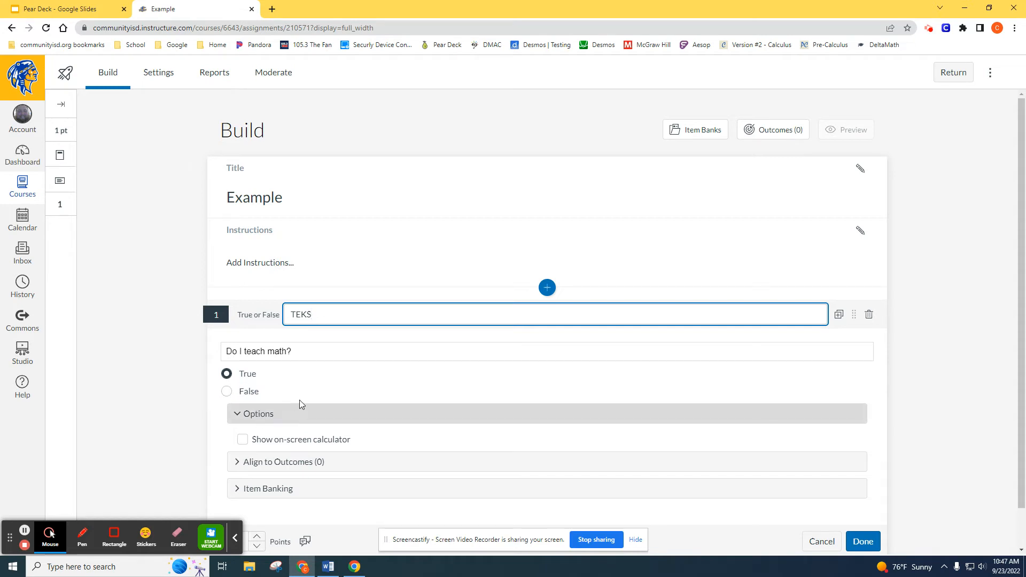
pyautogui.scroll(-1, 353, 415)
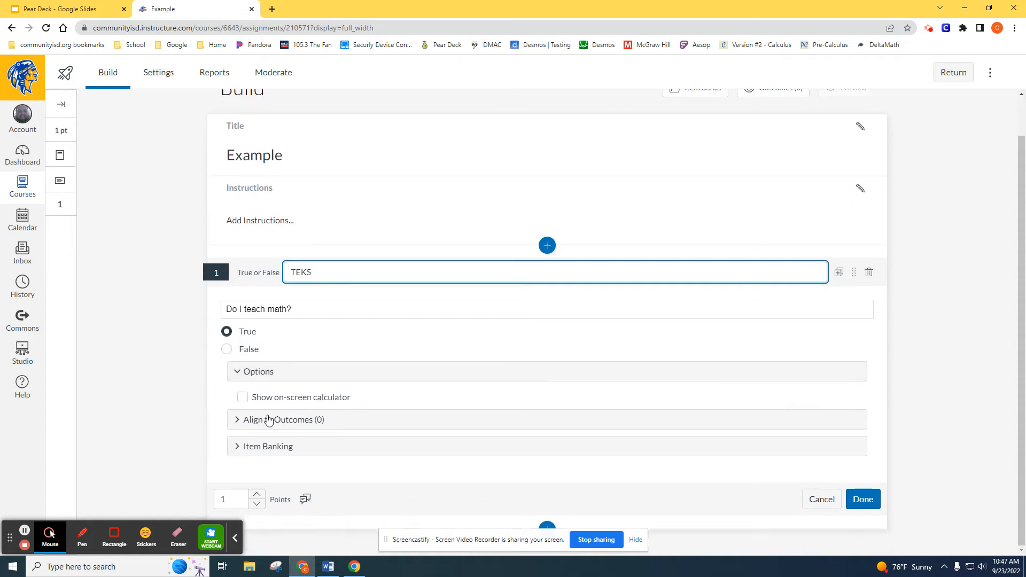
pyautogui.click(243, 399)
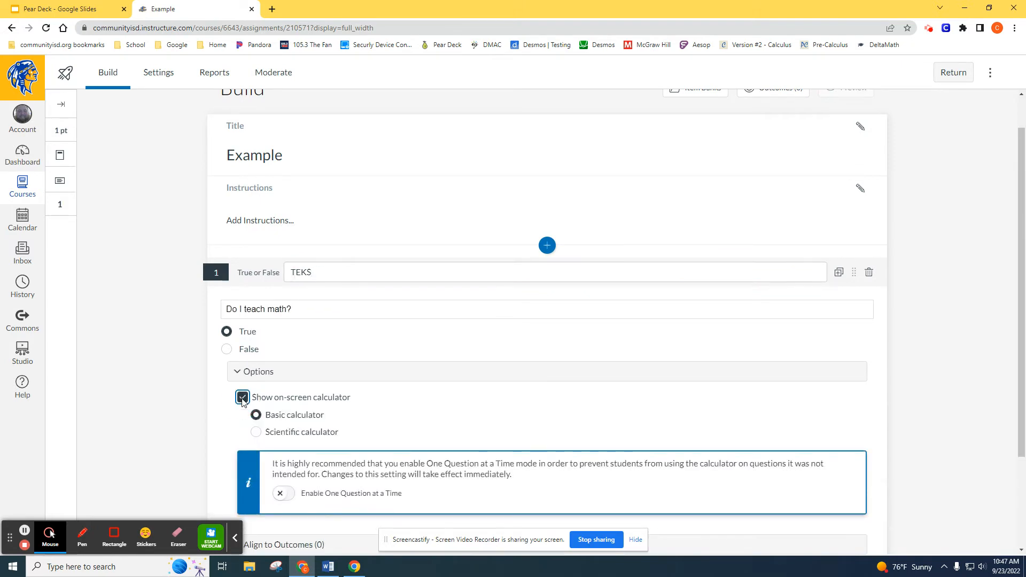
pyautogui.click(243, 398)
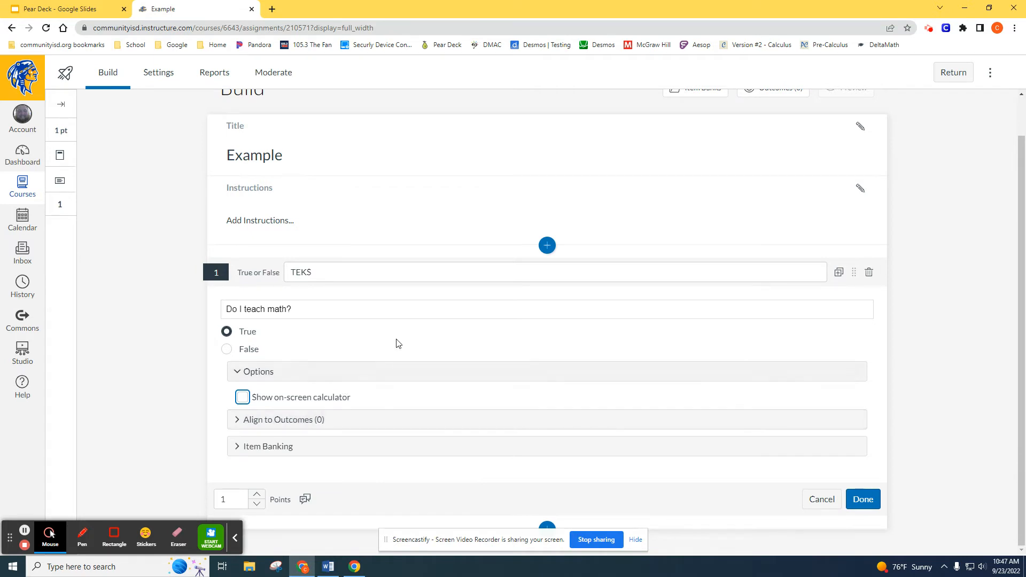
# Try raising the question's value to 5 points, then restore it to 1 point and close the question editor.
pyautogui.click(257, 500)
pyautogui.click(260, 502)
pyautogui.click(259, 503)
pyautogui.click(260, 494)
pyautogui.click(260, 494)
pyautogui.click(260, 494)
pyautogui.click(259, 496)
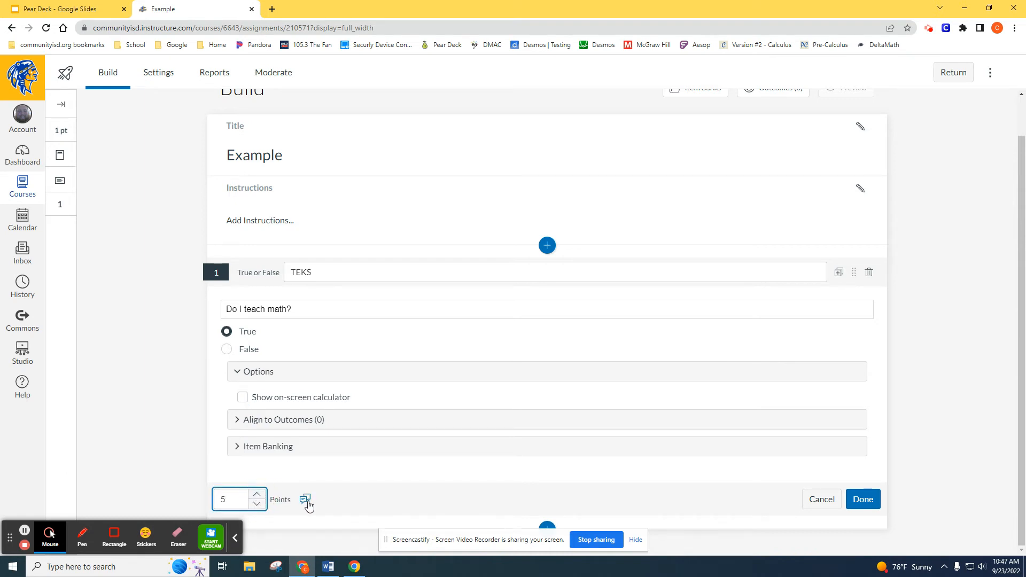
pyautogui.click(258, 504)
pyautogui.click(258, 504)
pyautogui.click(257, 504)
pyautogui.click(913, 500)
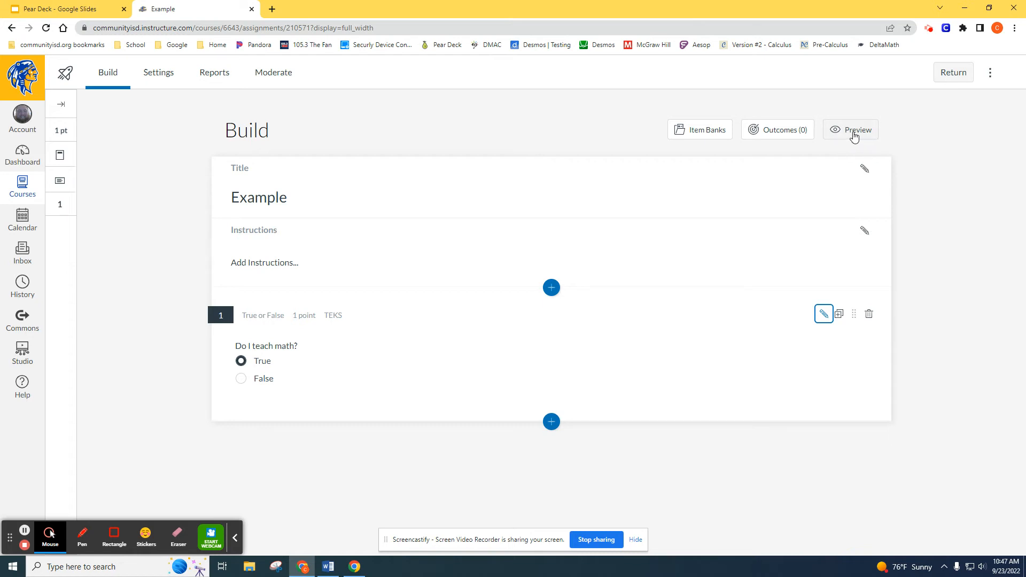
# Preview the quiz as a student, answer the question with True, submit the attempt and exit the preview.
pyautogui.click(854, 131)
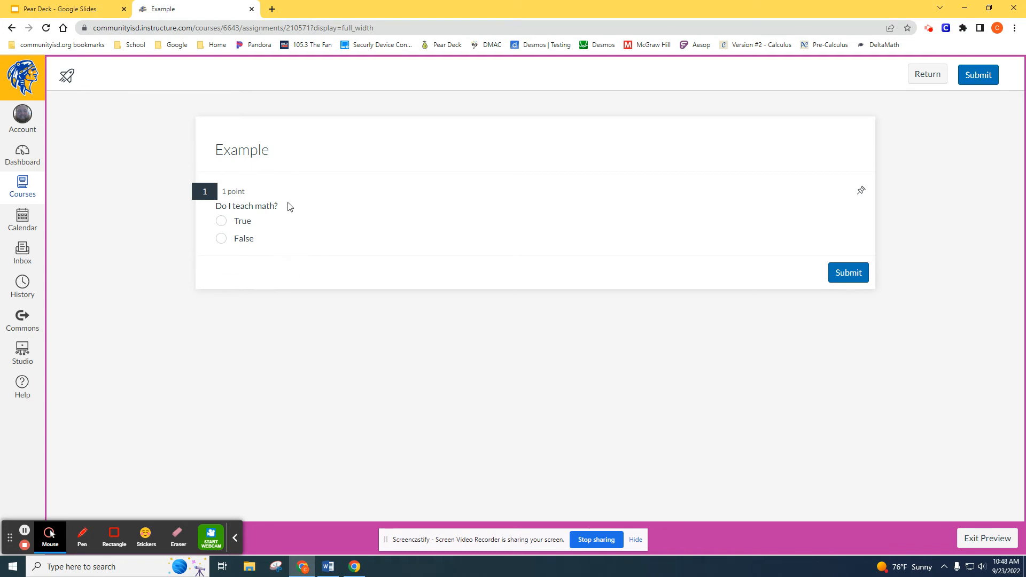
pyautogui.click(222, 221)
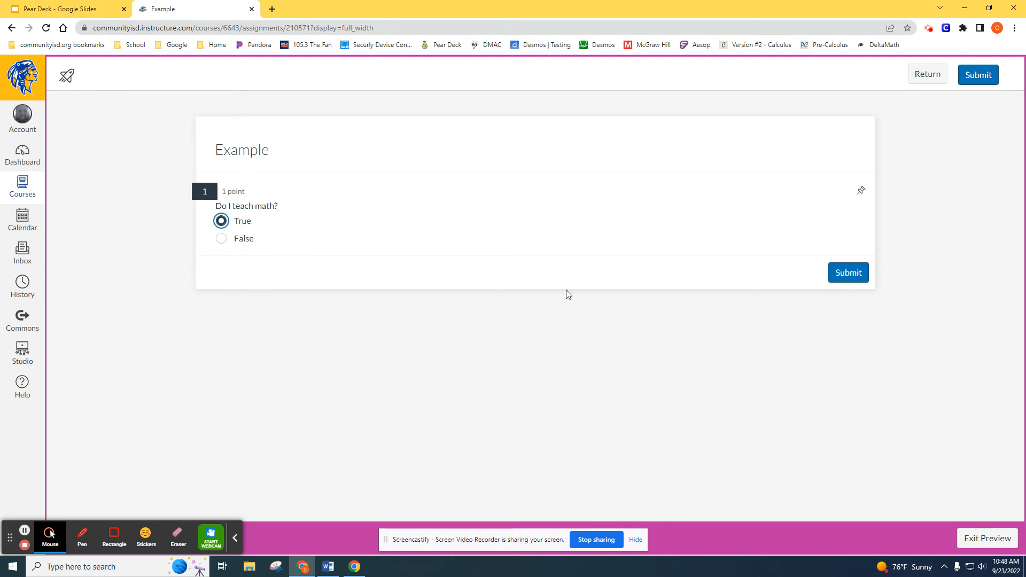
pyautogui.click(848, 273)
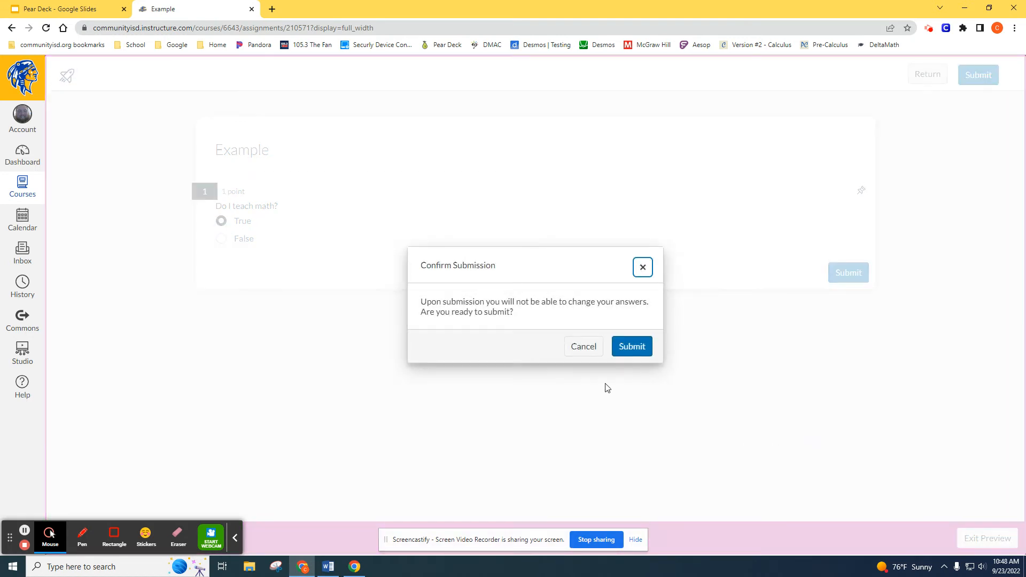
pyautogui.click(637, 348)
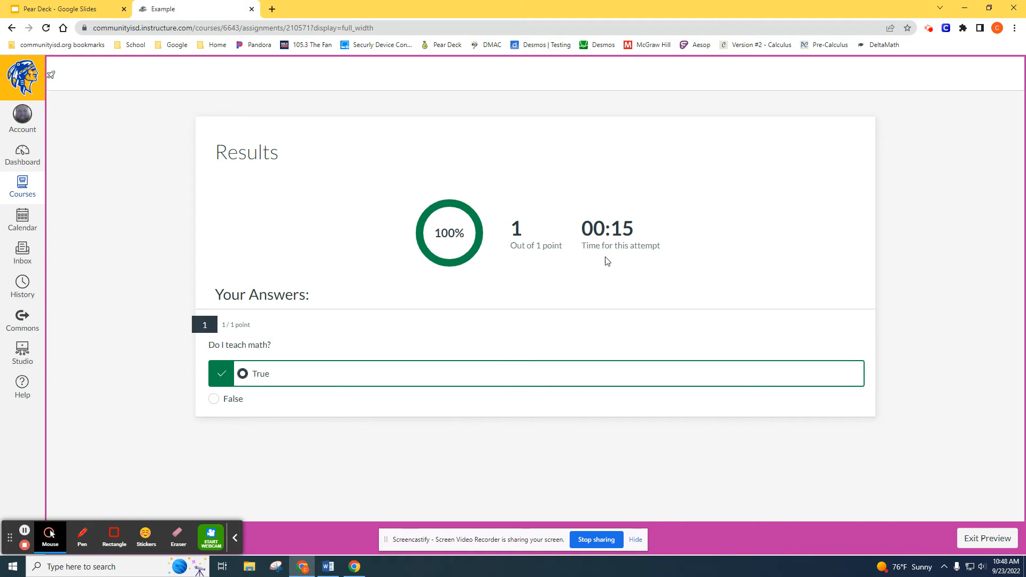
pyautogui.click(984, 539)
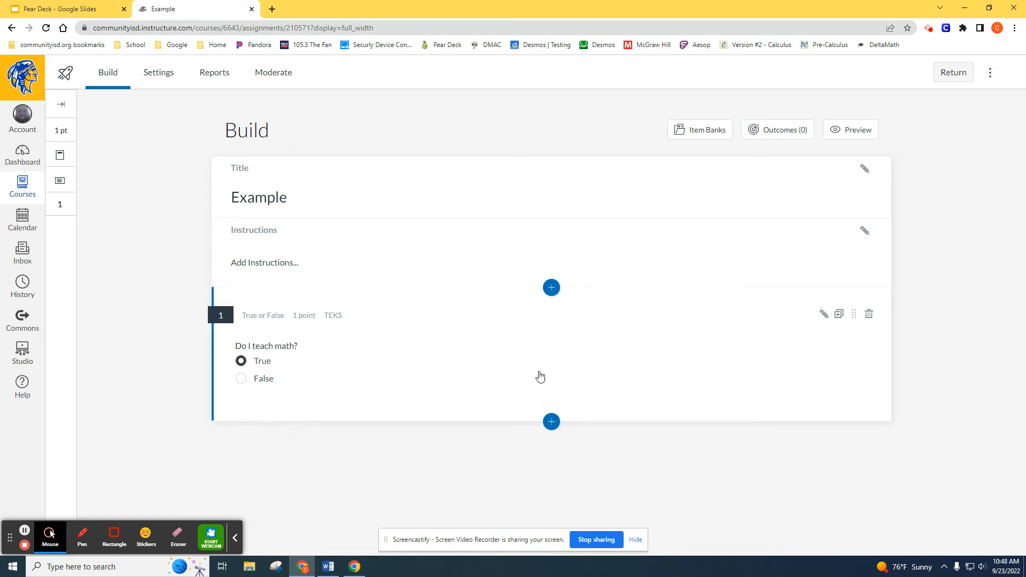
pyautogui.click(510, 357)
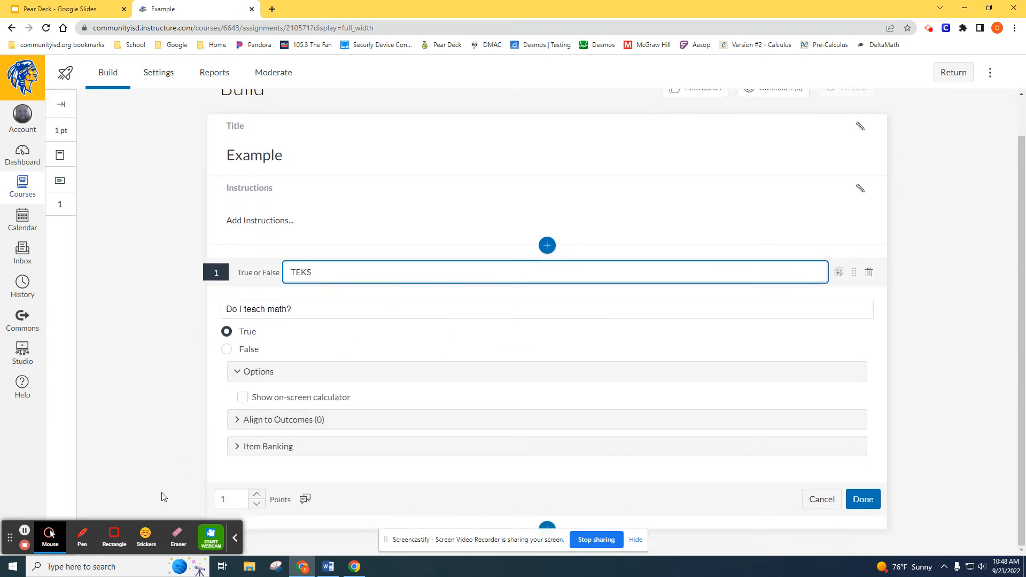
pyautogui.scroll(1, 155, 426)
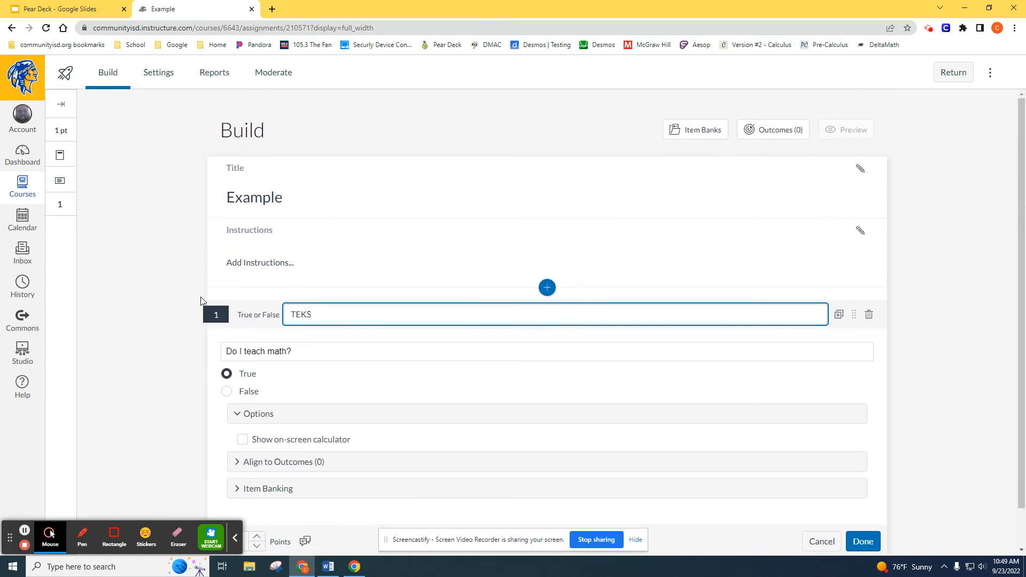
pyautogui.click(161, 366)
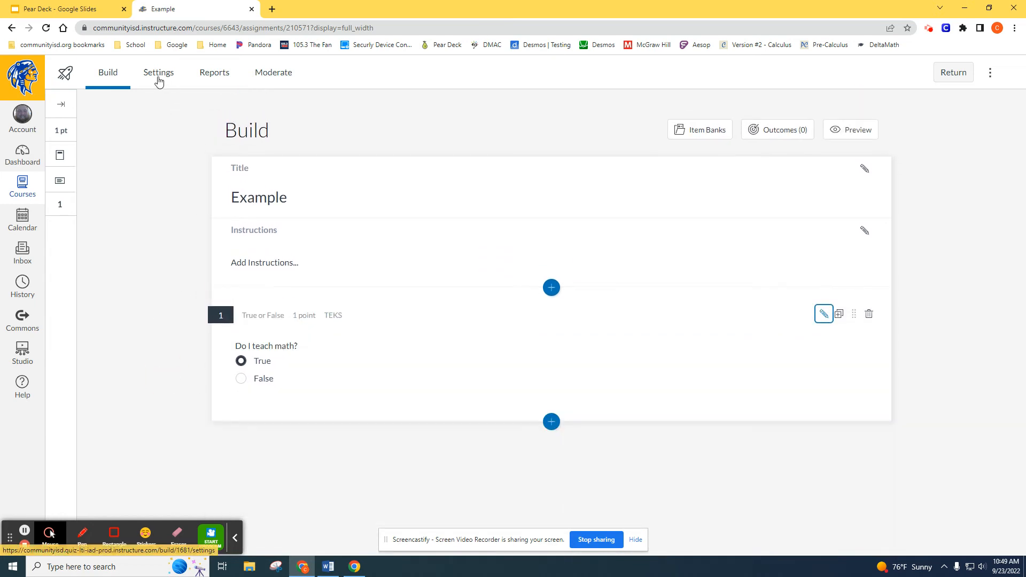
# Turn on shuffling of both questions and answers in the quiz settings.
pyautogui.click(156, 79)
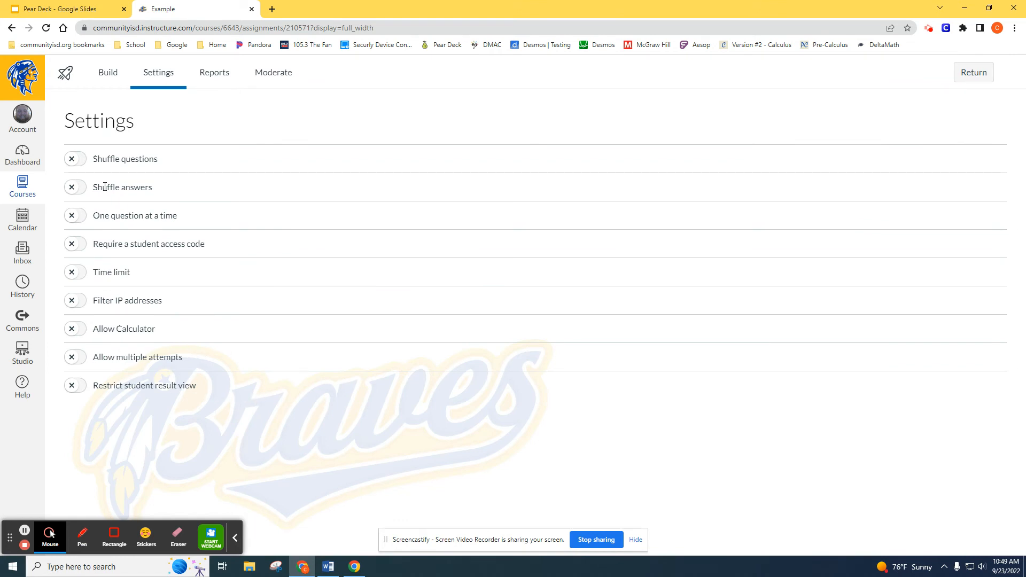
pyautogui.click(74, 159)
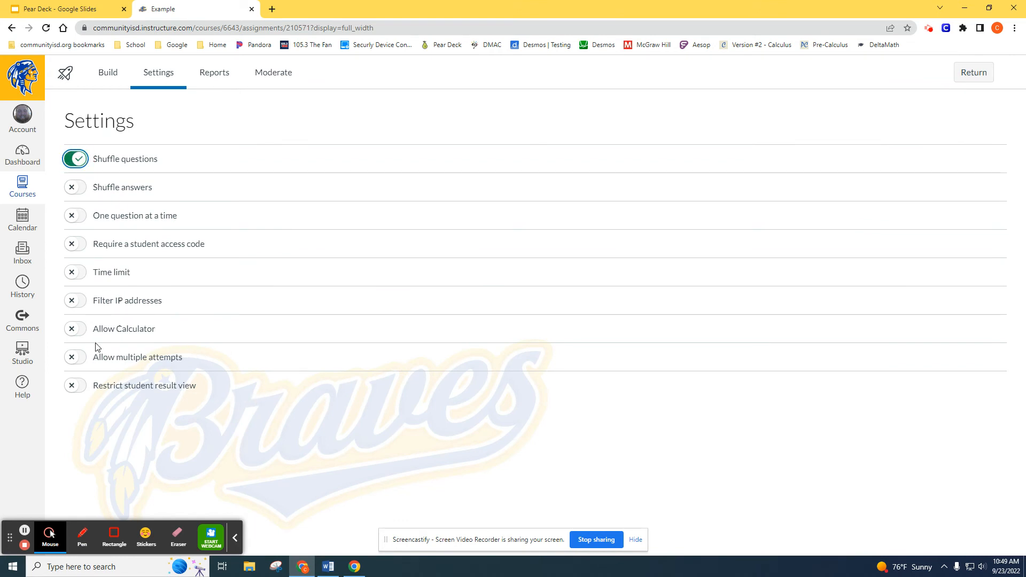
pyautogui.click(76, 193)
pyautogui.click(82, 196)
pyautogui.click(76, 193)
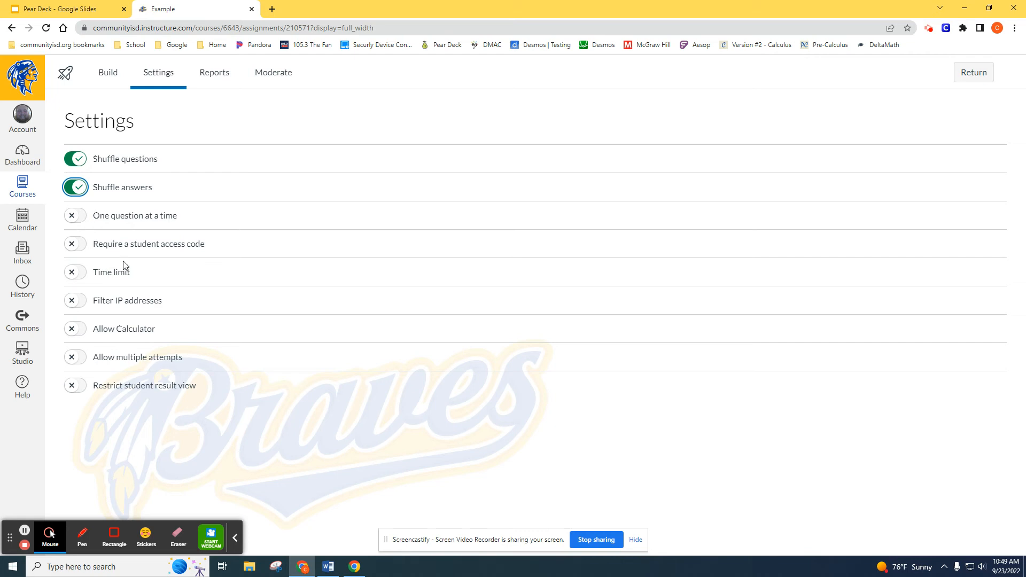
# Show one question at a time and keep backtracking allowed.
pyautogui.click(75, 217)
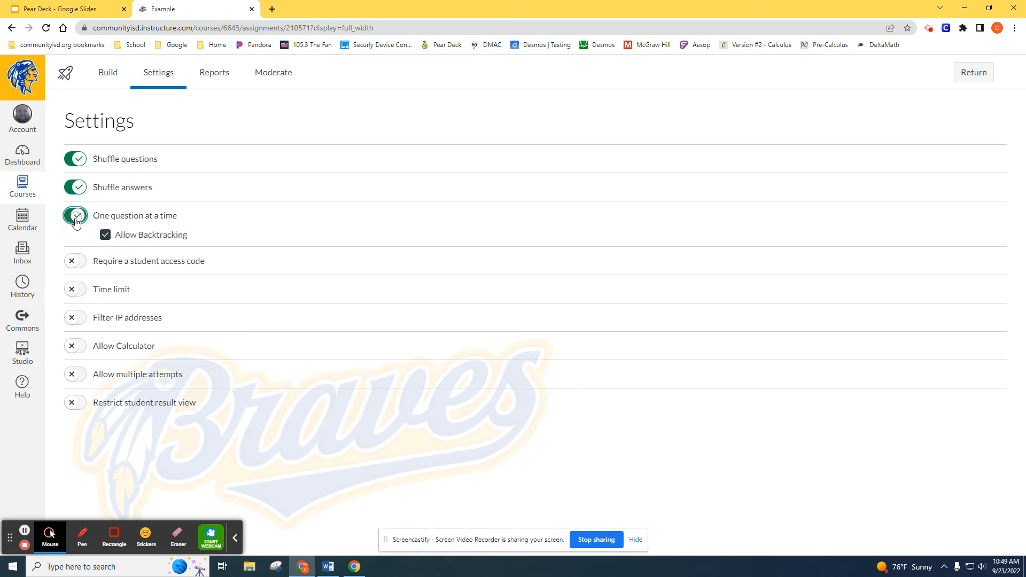
pyautogui.click(128, 237)
pyautogui.click(128, 237)
# Try the student access code requirement and the time limit in the quiz settings.
pyautogui.click(83, 263)
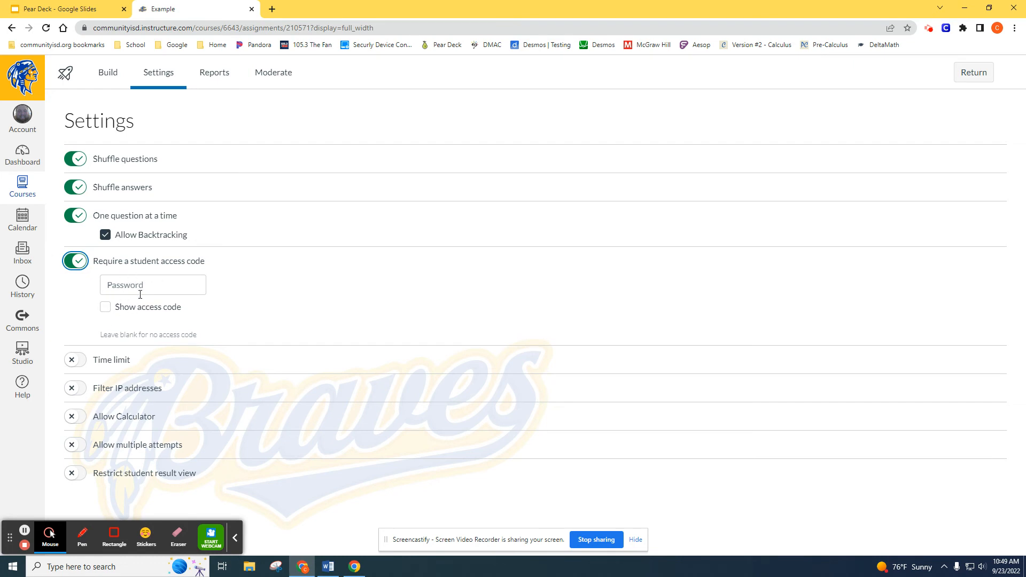
pyautogui.click(80, 266)
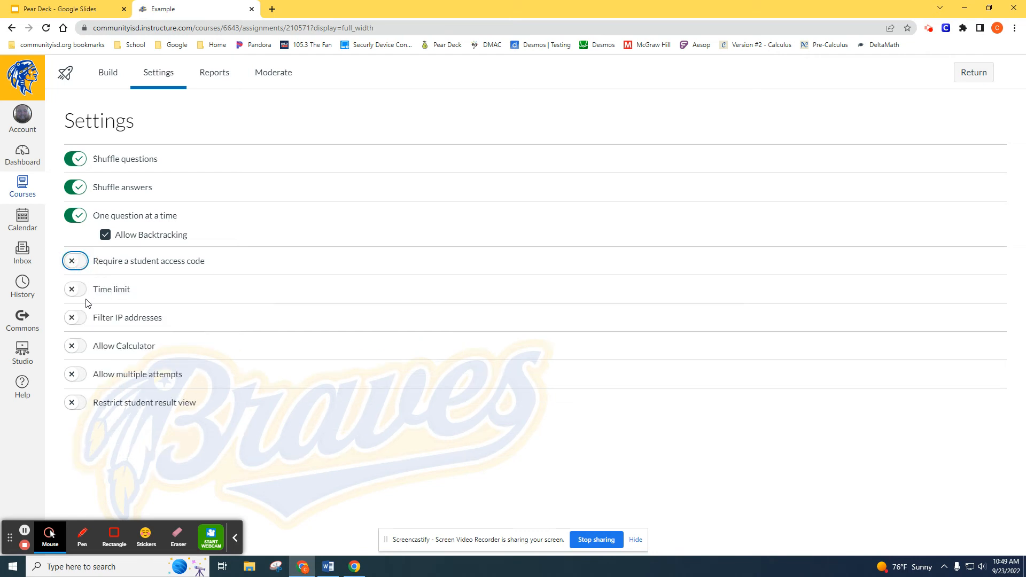
pyautogui.click(76, 293)
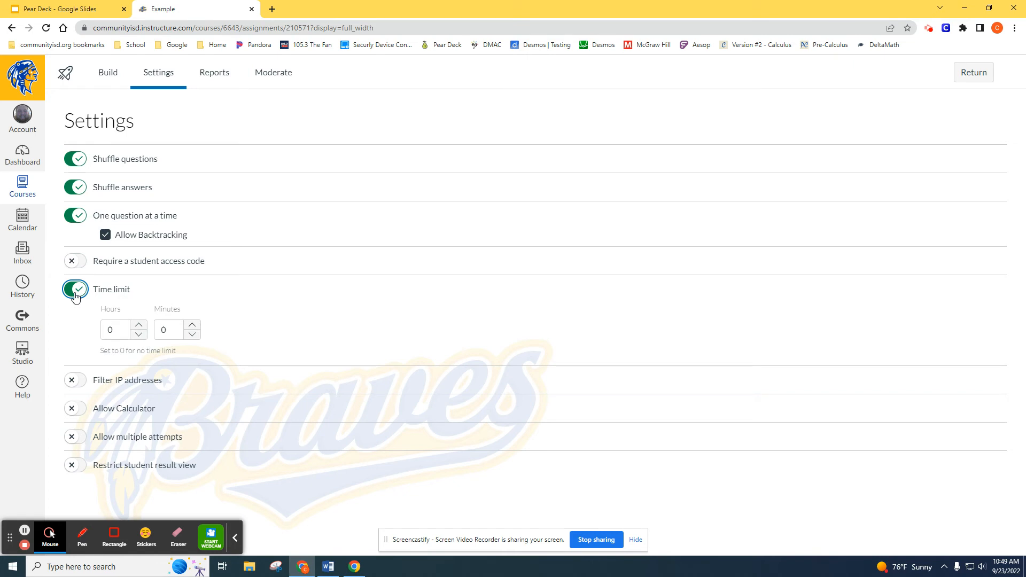
pyautogui.click(76, 292)
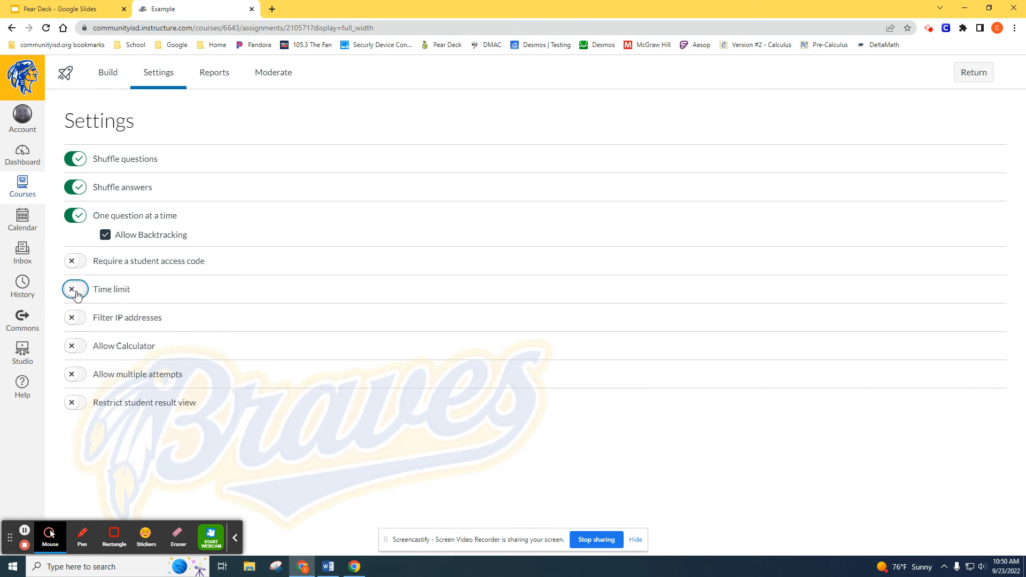
# Try the IP address filter and the calculator option in the quiz settings.
pyautogui.click(80, 321)
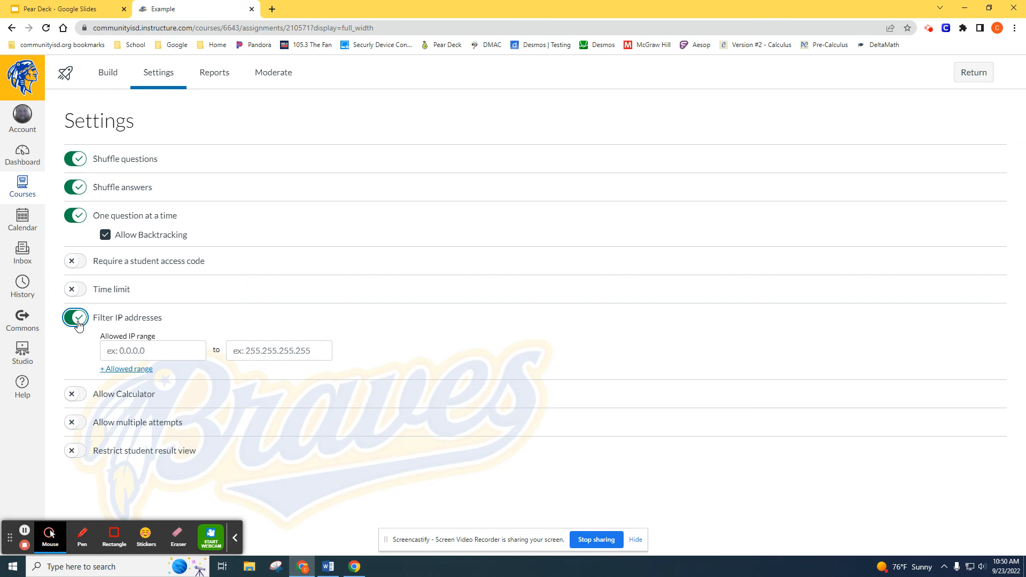
pyautogui.click(78, 323)
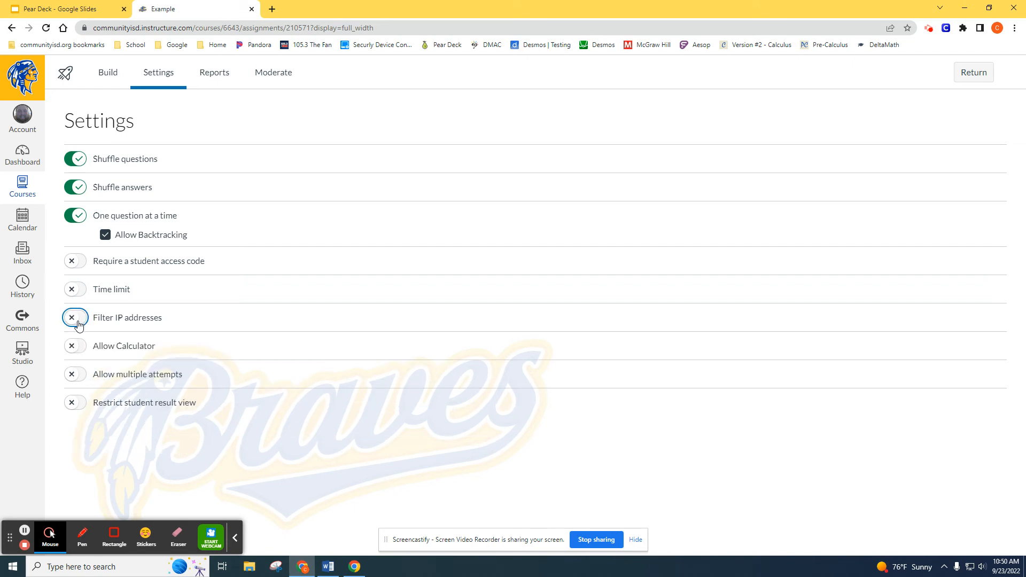
pyautogui.click(78, 355)
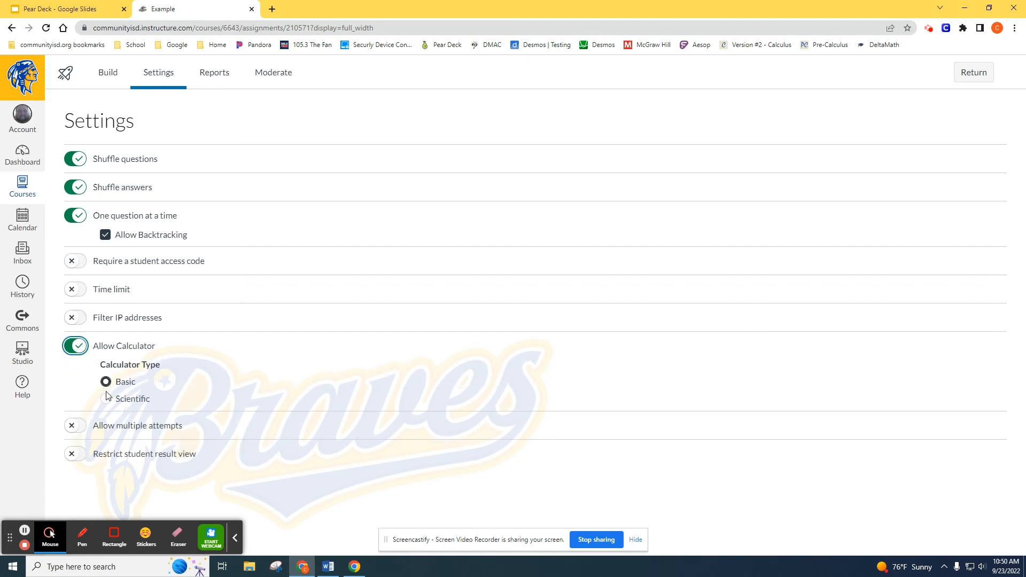
pyautogui.click(82, 350)
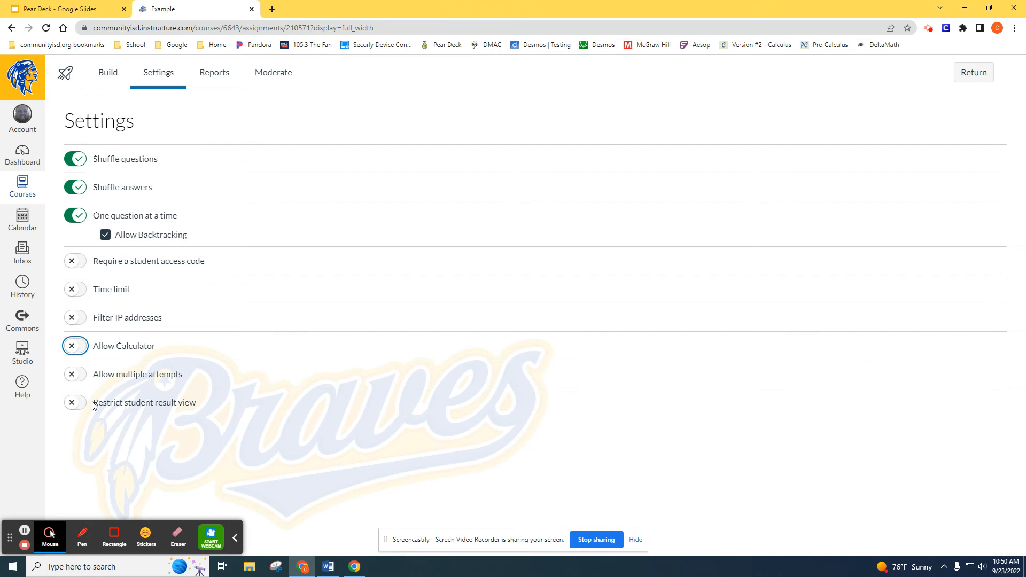
# Try allowing multiple attempts, switching the allowed attempts to Limited and back to Unlimited, and turn the option off.
pyautogui.click(72, 378)
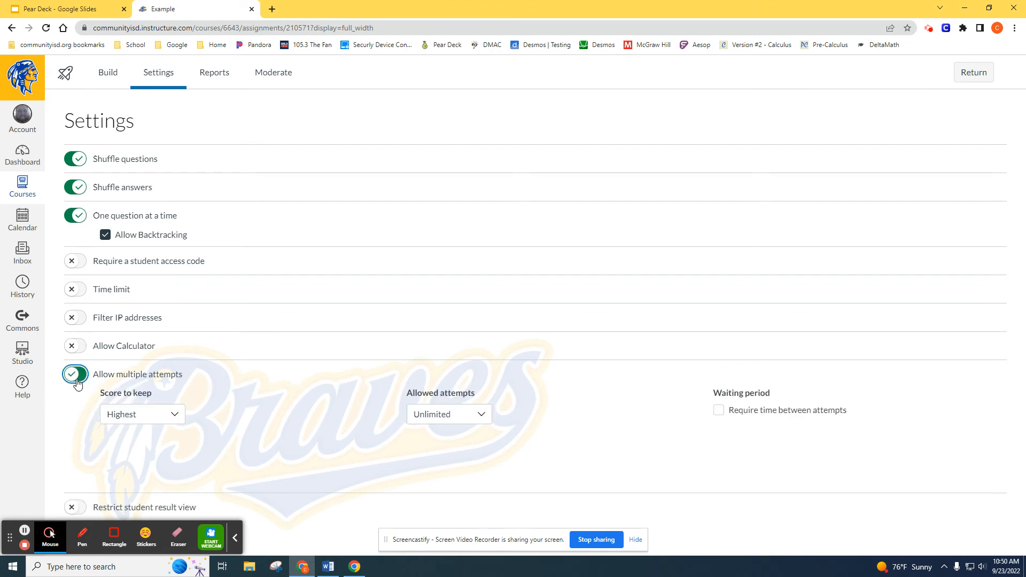
pyautogui.click(157, 416)
pyautogui.click(158, 415)
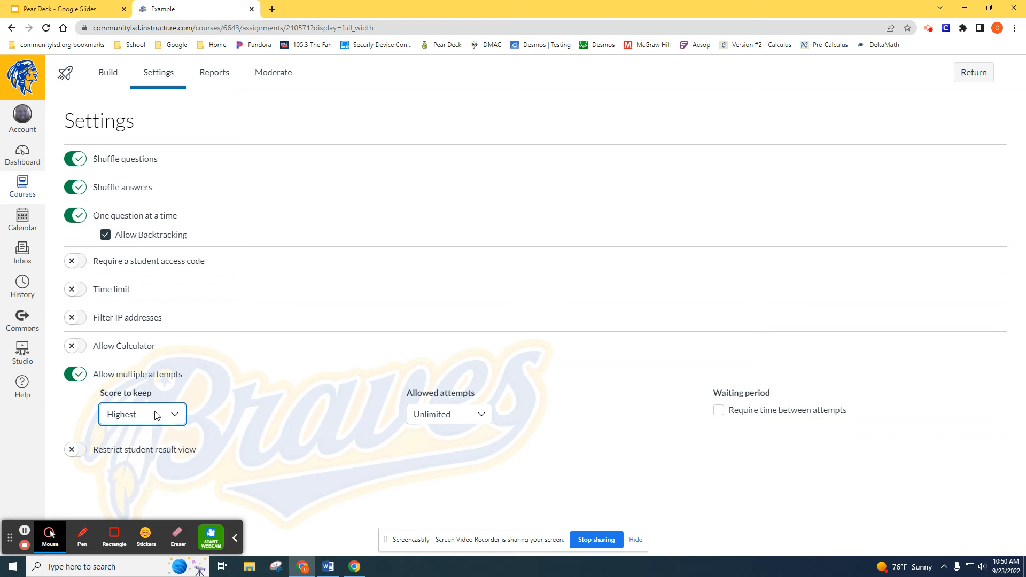
pyautogui.click(453, 415)
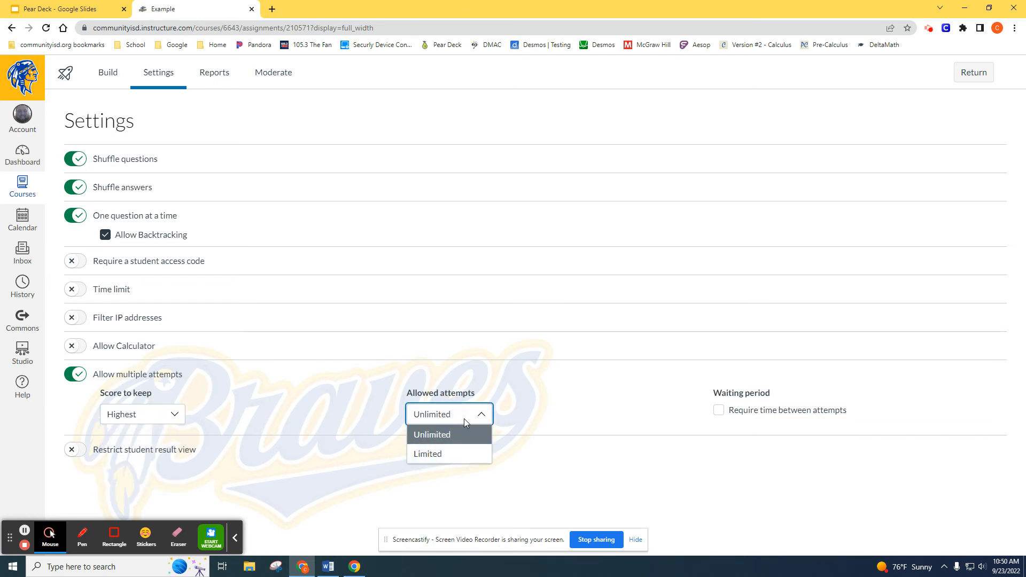
pyautogui.click(455, 452)
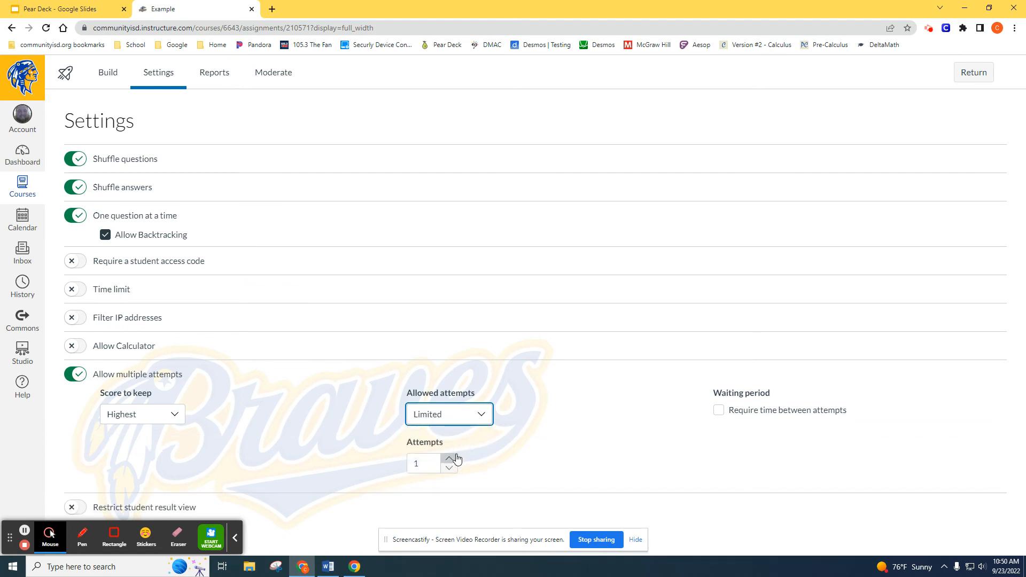
pyautogui.click(470, 417)
pyautogui.click(464, 435)
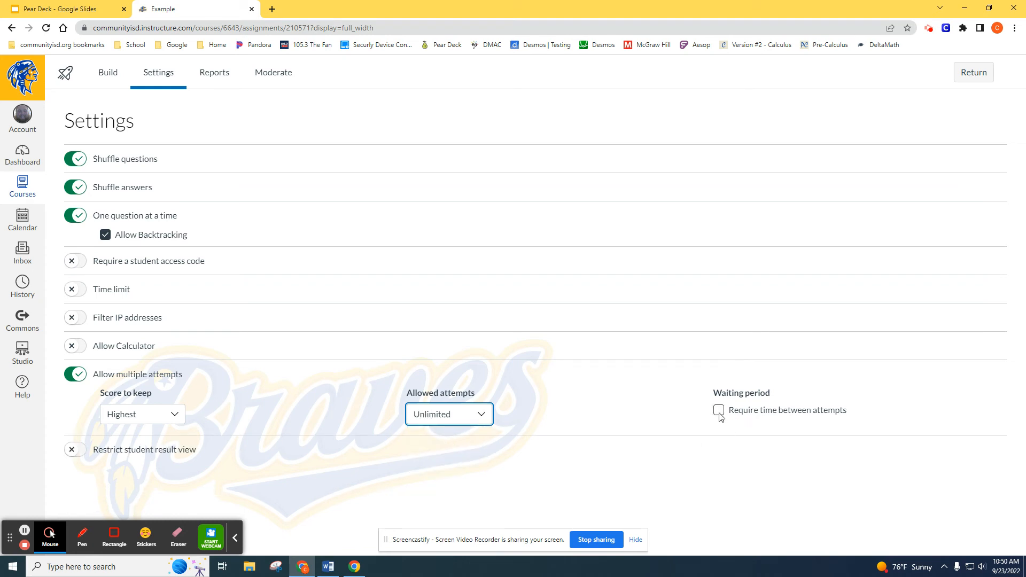
pyautogui.click(79, 375)
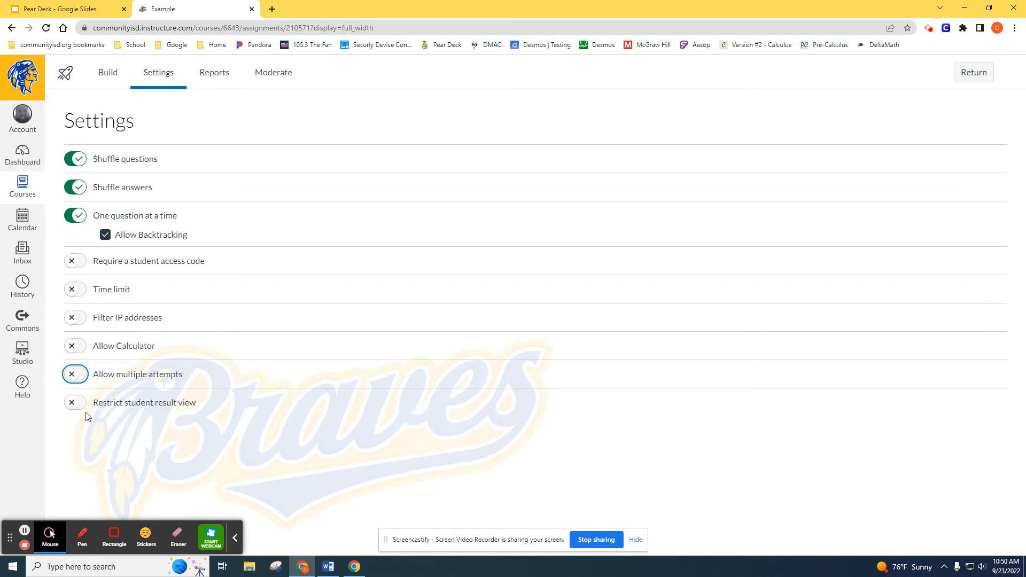
# Try restricting the student result view with items, student responses and correct/incorrect marks shown, and turn the restriction off.
pyautogui.click(77, 403)
pyautogui.scroll(-1, 273, 426)
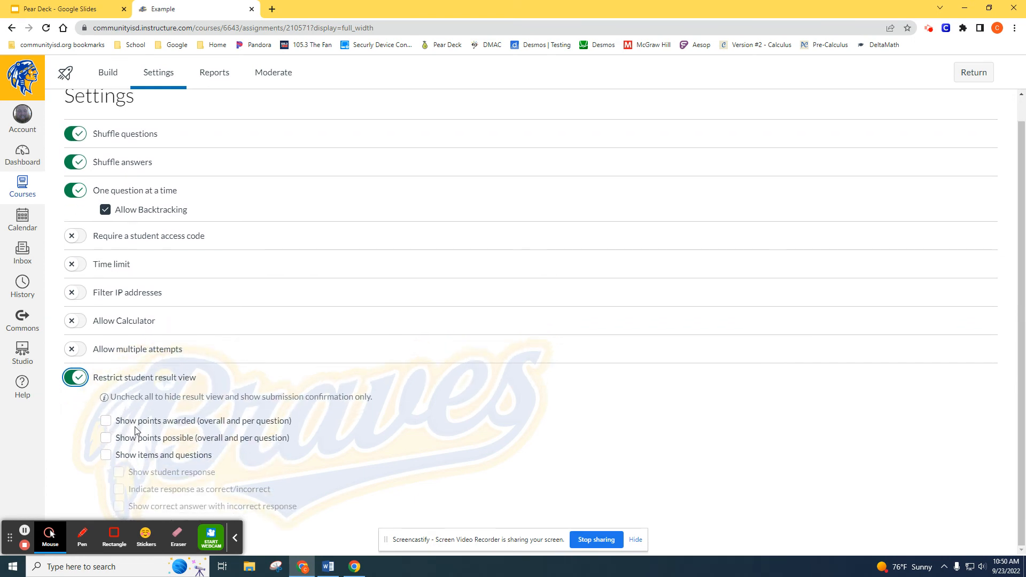
pyautogui.click(105, 455)
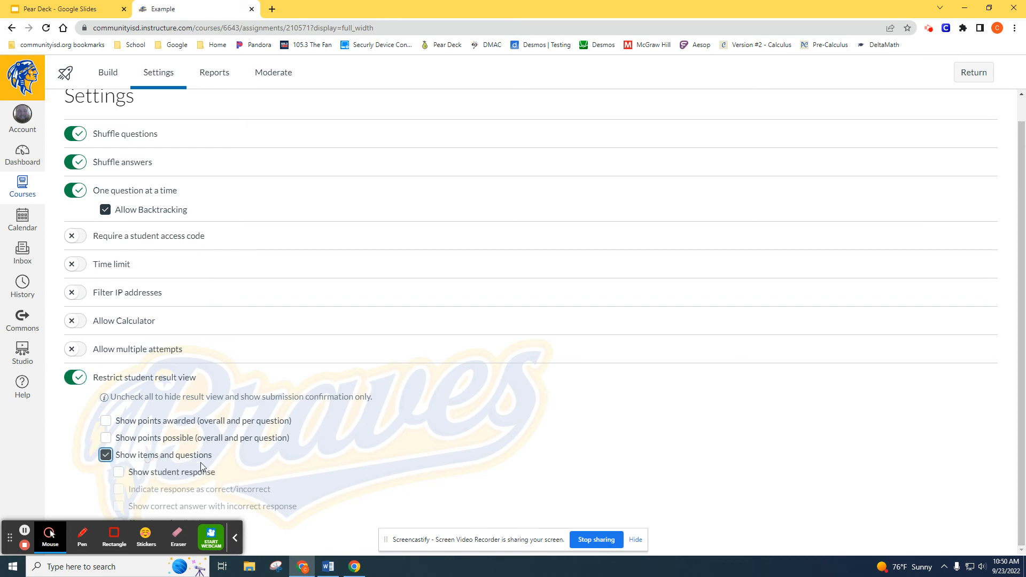
pyautogui.click(119, 472)
pyautogui.click(119, 489)
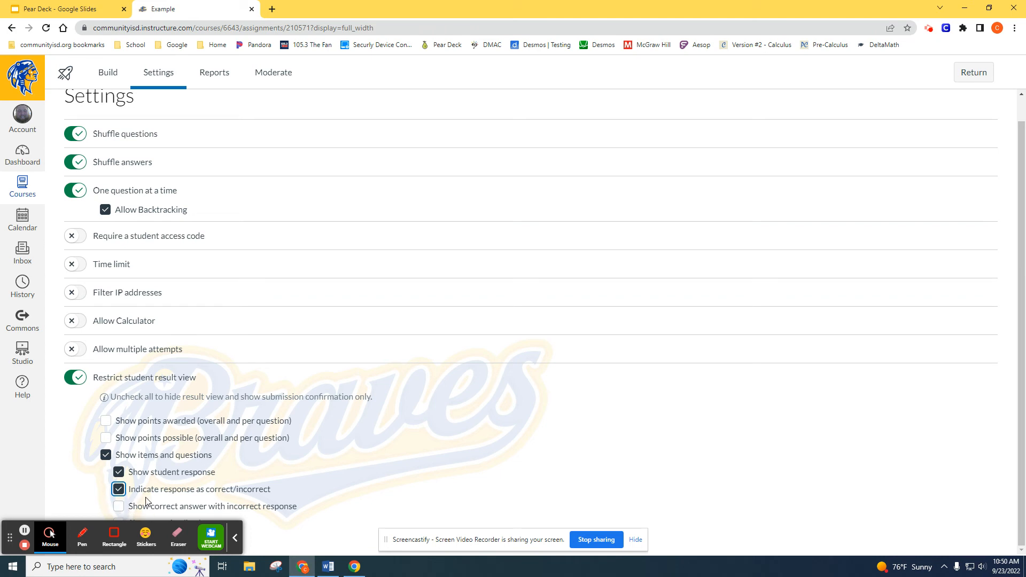
pyautogui.click(119, 489)
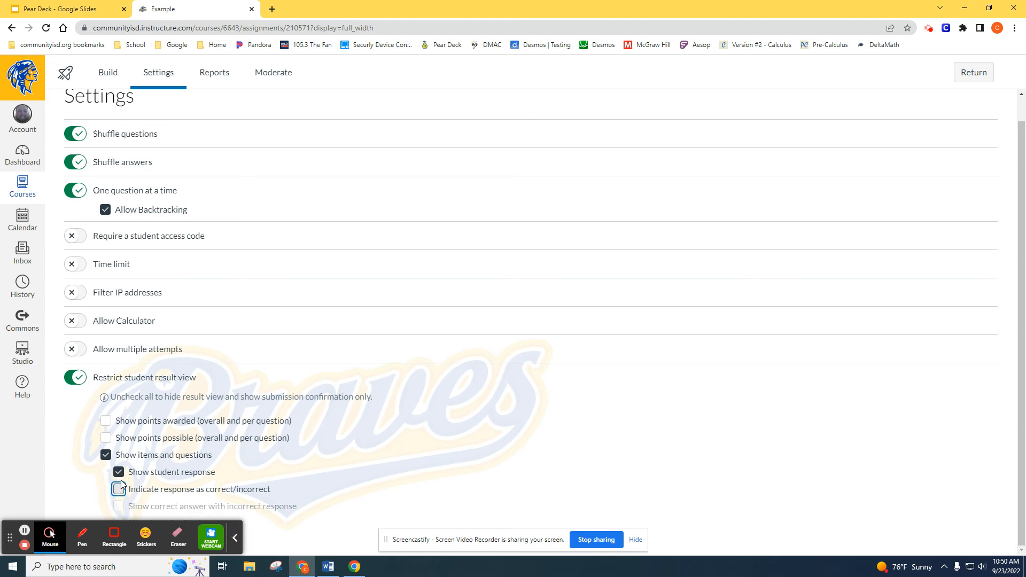
pyautogui.click(118, 471)
pyautogui.click(137, 453)
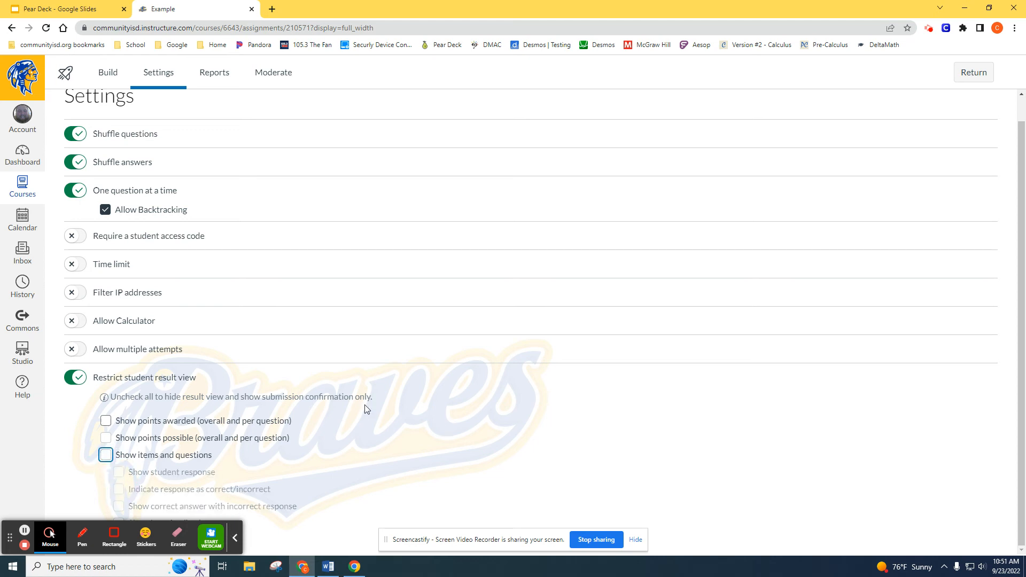
pyautogui.click(75, 377)
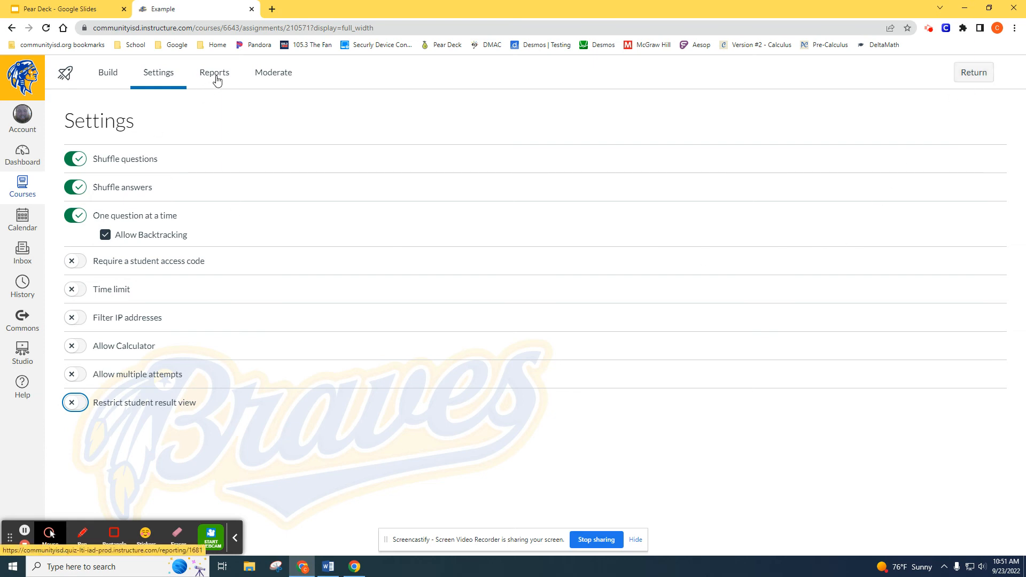
# Turn off shuffling of questions and answers and the one-question-at-a-time setting.
pyautogui.click(75, 158)
pyautogui.click(74, 187)
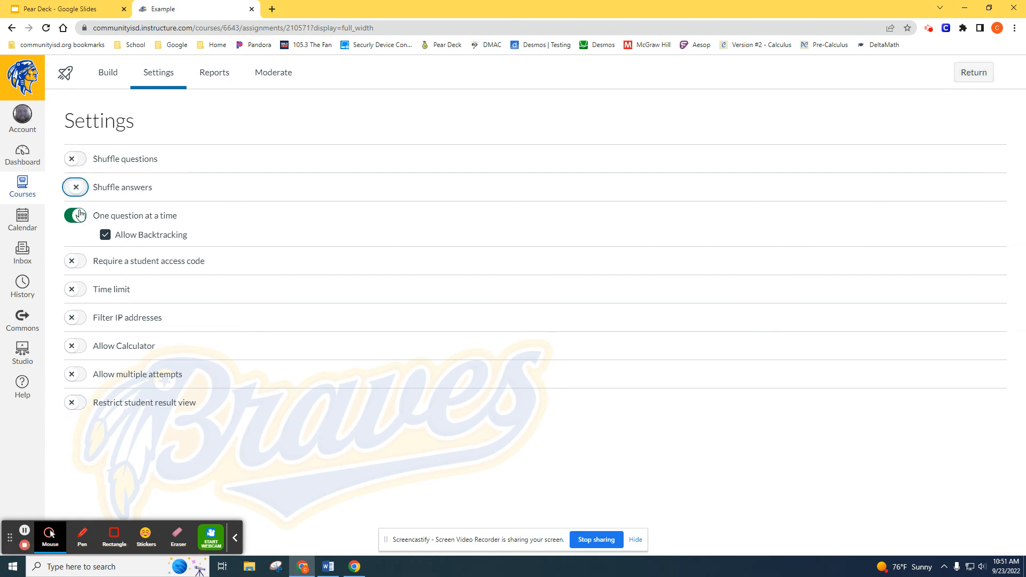
pyautogui.click(75, 216)
# View the quiz's available reports and the student moderation list, and return to the course's quiz list.
pyautogui.click(215, 79)
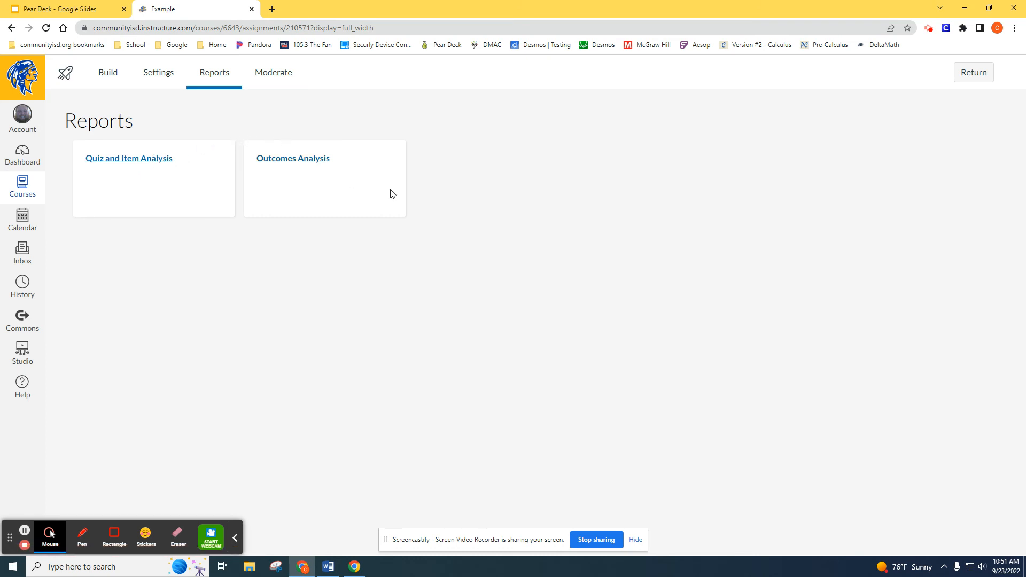
pyautogui.click(276, 79)
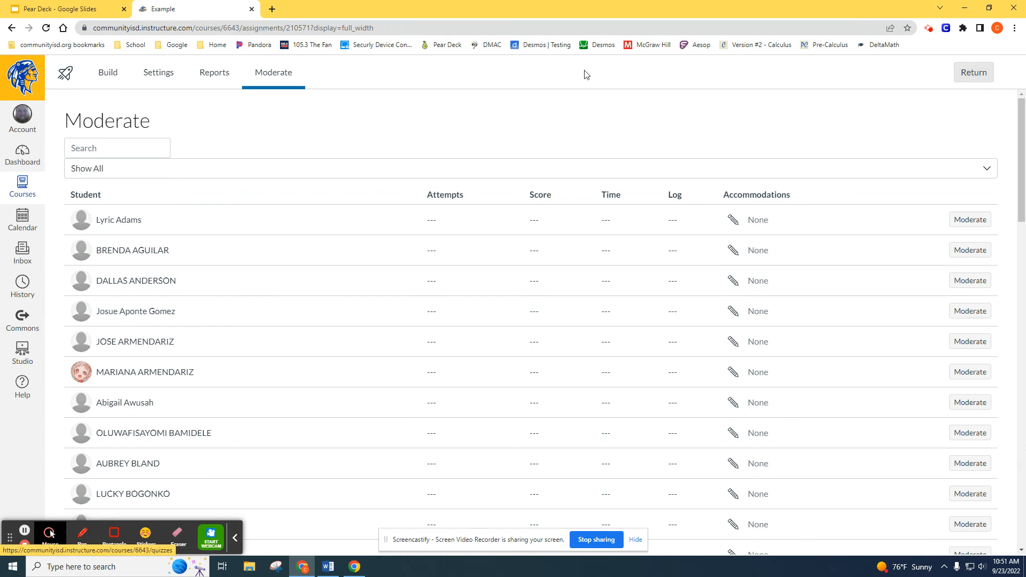
pyautogui.click(956, 78)
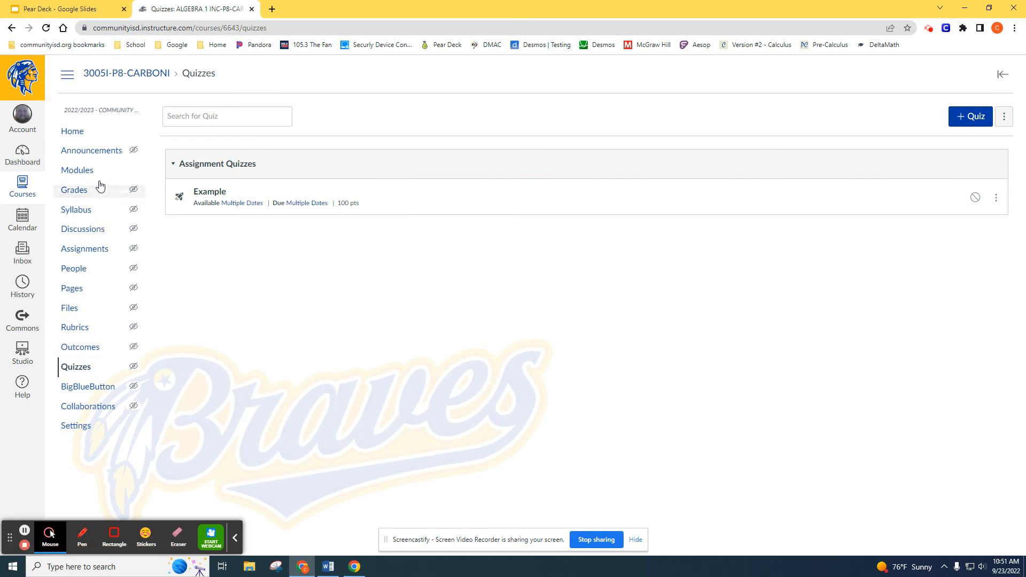
# Add a new module named "Example" to the course modules.
pyautogui.click(85, 171)
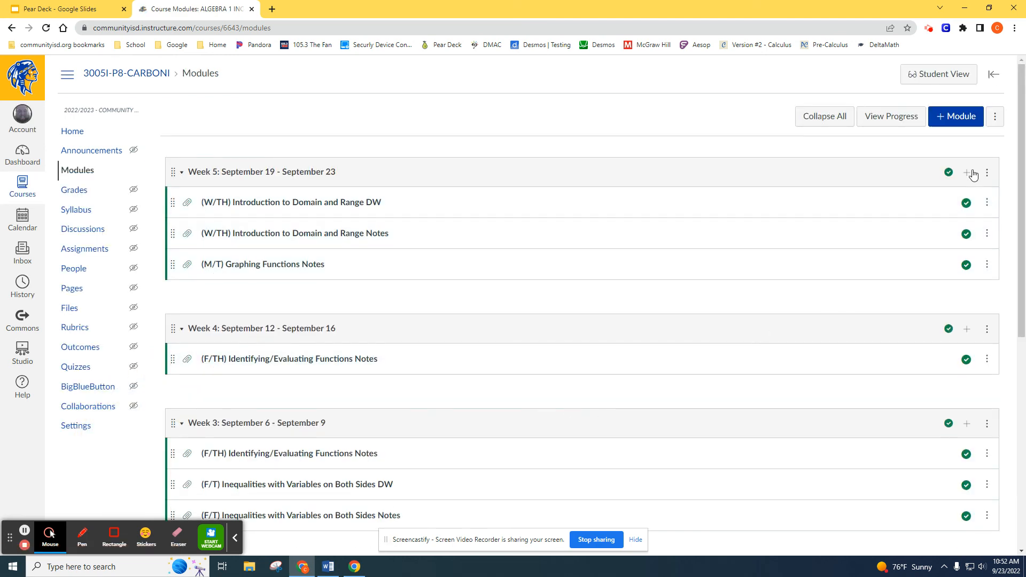
pyautogui.click(961, 119)
pyautogui.click(480, 262)
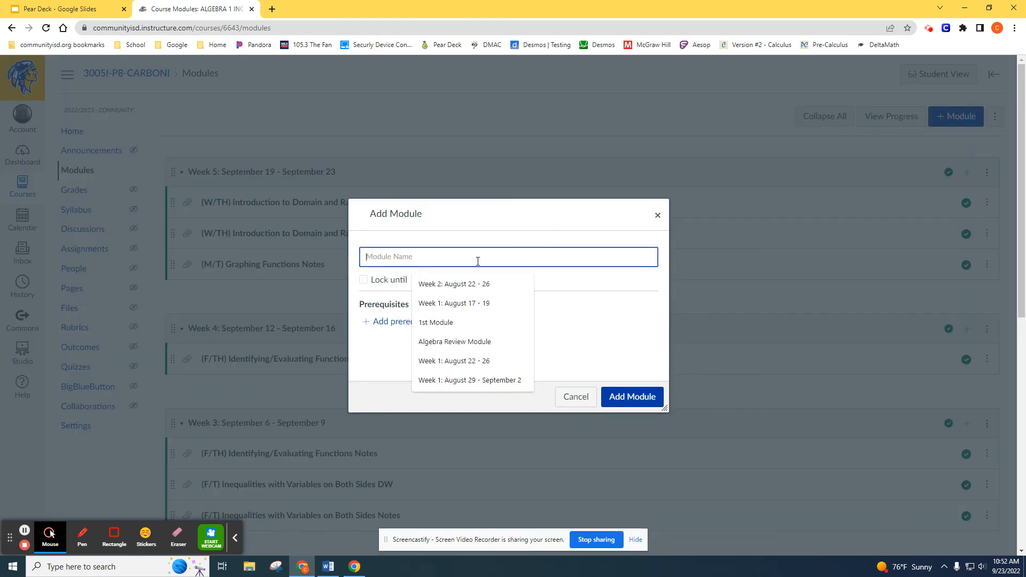
pyautogui.write('Example')
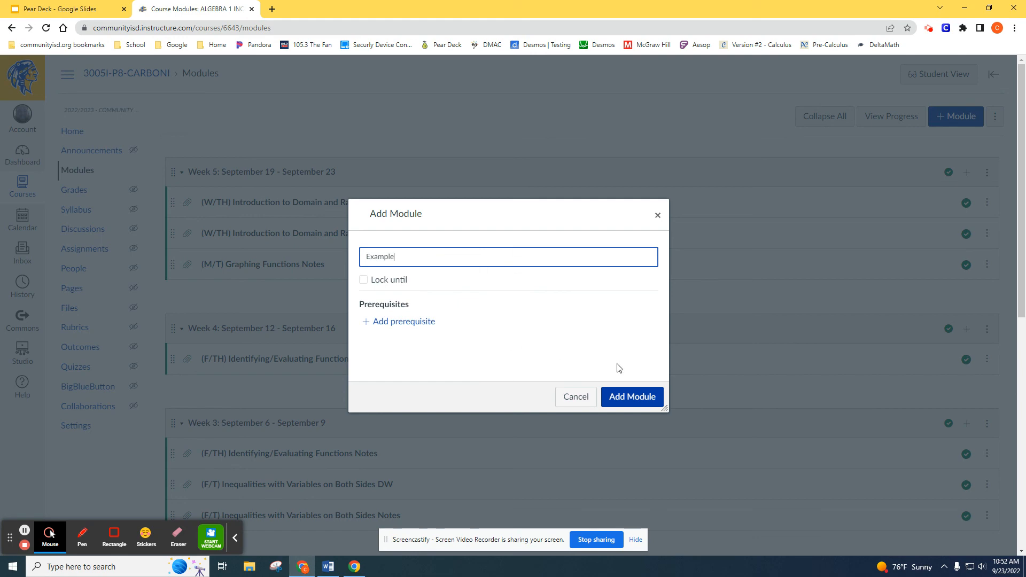
pyautogui.click(646, 396)
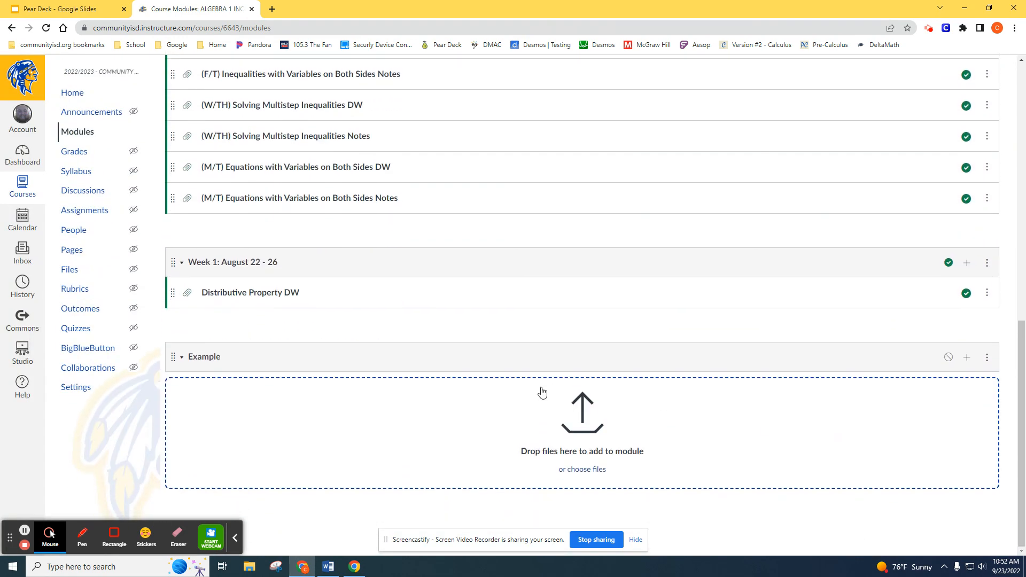
# Add the existing Example quiz as a quiz item to the Example module without indentation.
pyautogui.click(967, 359)
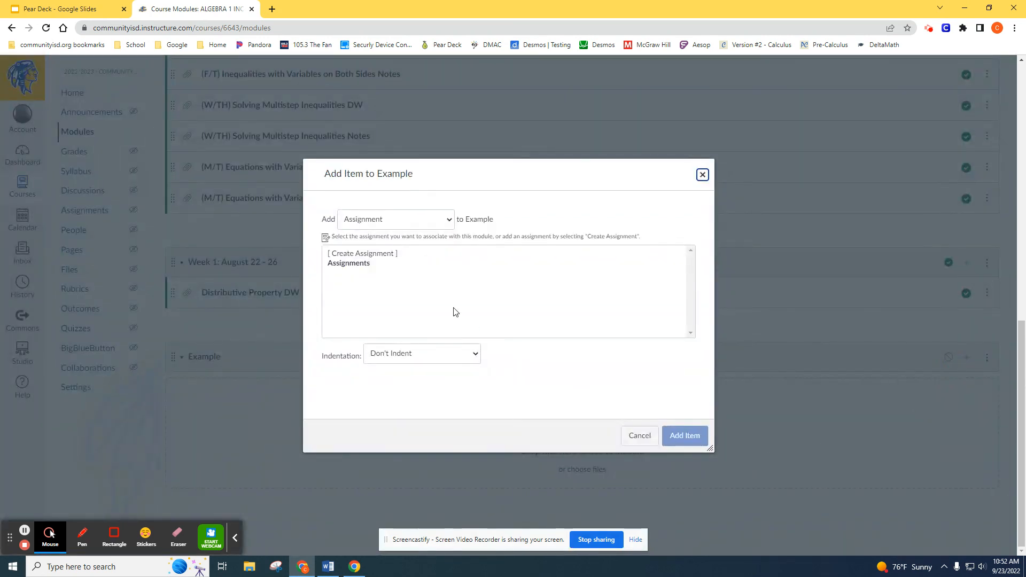
pyautogui.click(426, 226)
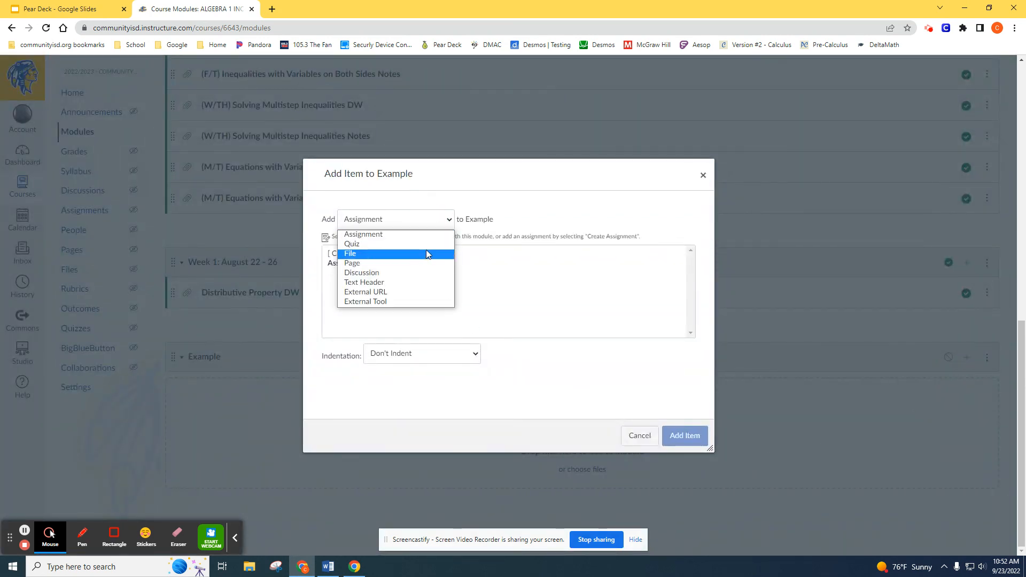
pyautogui.click(426, 248)
pyautogui.click(345, 264)
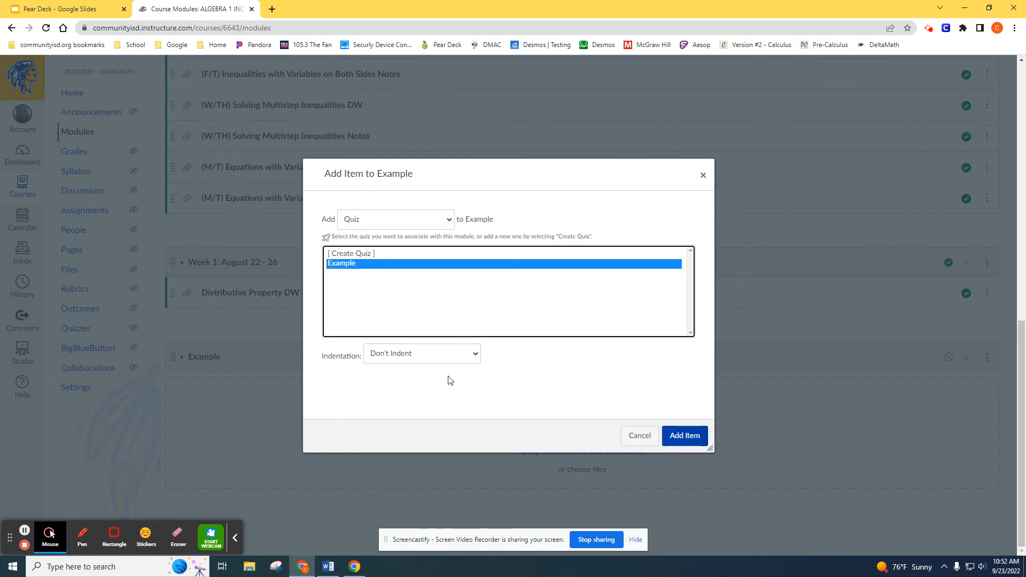
pyautogui.click(676, 439)
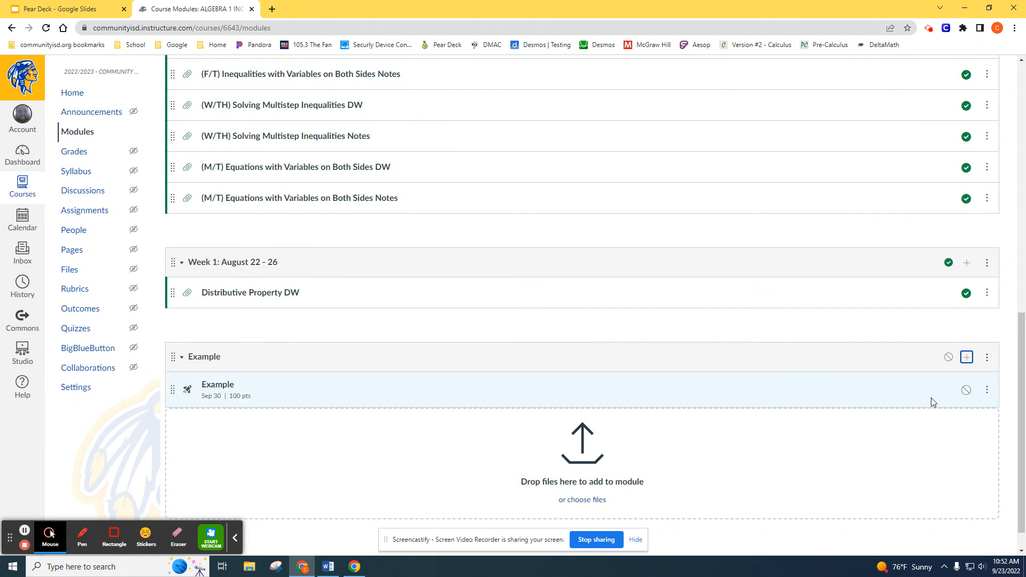
# Publish the Example module and the quiz inside it, and view the quiz item's options.
pyautogui.click(948, 357)
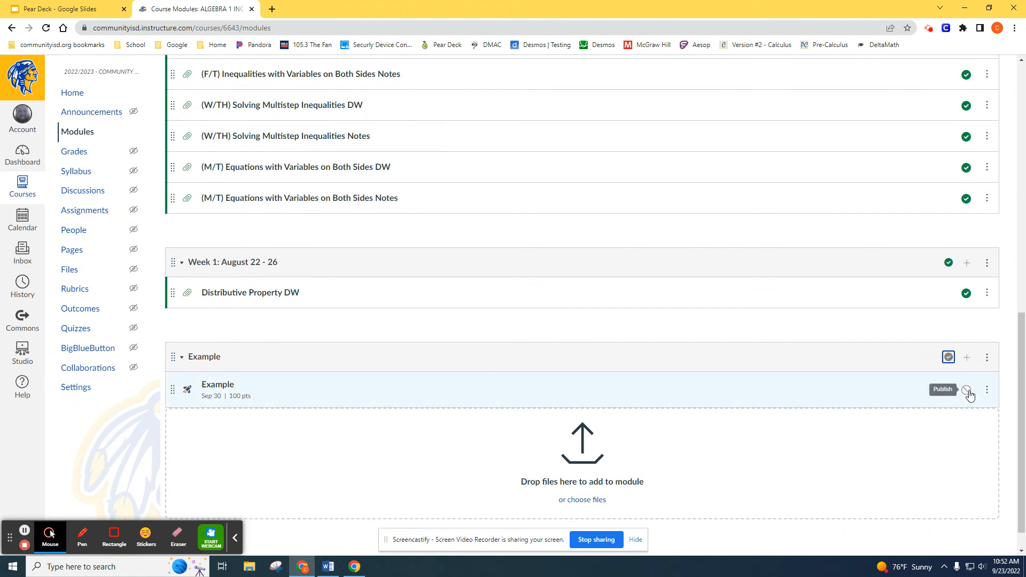
pyautogui.click(967, 390)
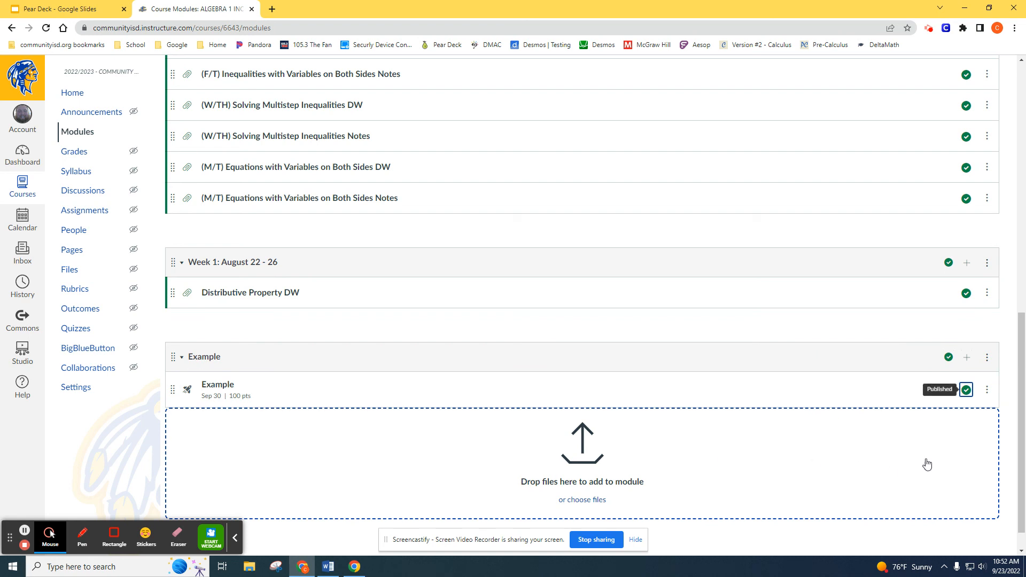
pyautogui.click(988, 391)
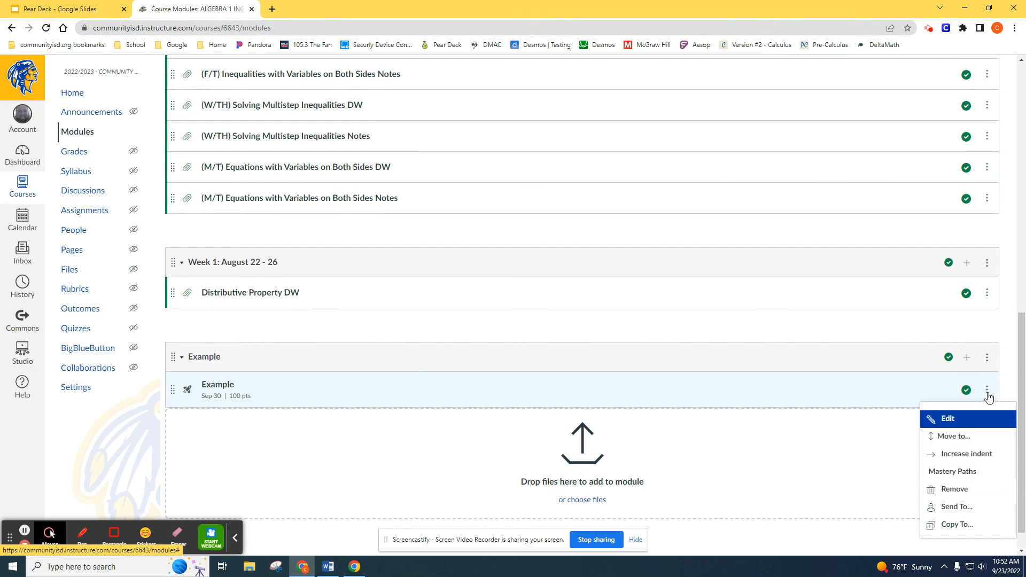
pyautogui.click(917, 436)
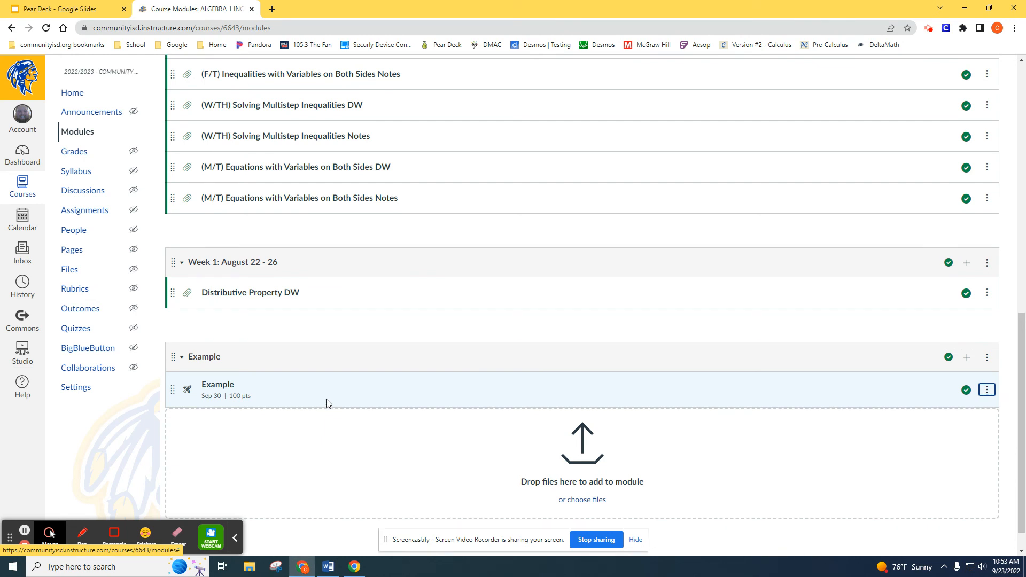
# Open the Example quiz's edit page from the module and review its assignment details, assigned sections and due dates.
pyautogui.click(228, 390)
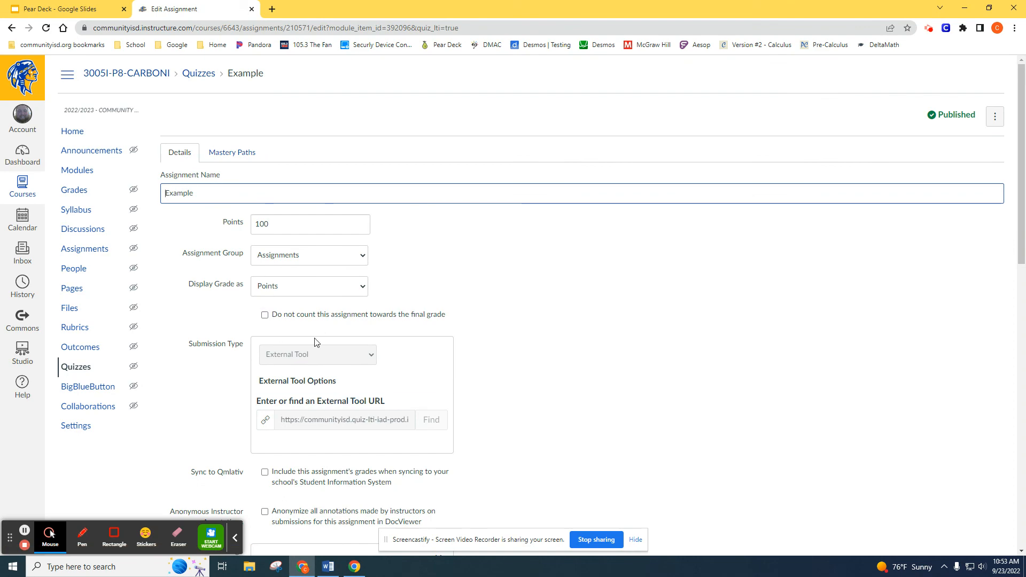
pyautogui.scroll(-10, 374, 390)
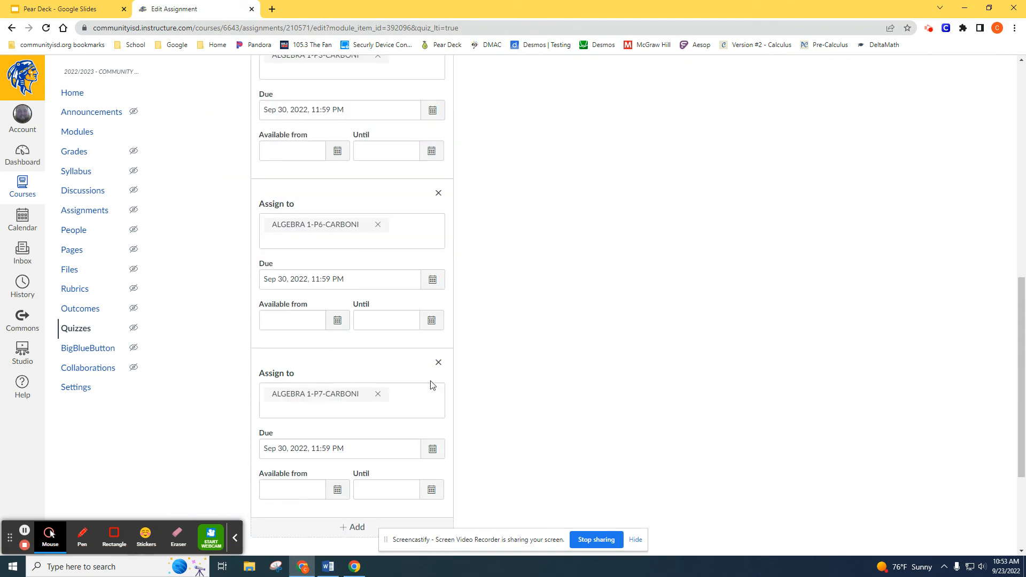
pyautogui.scroll(15, 524, 385)
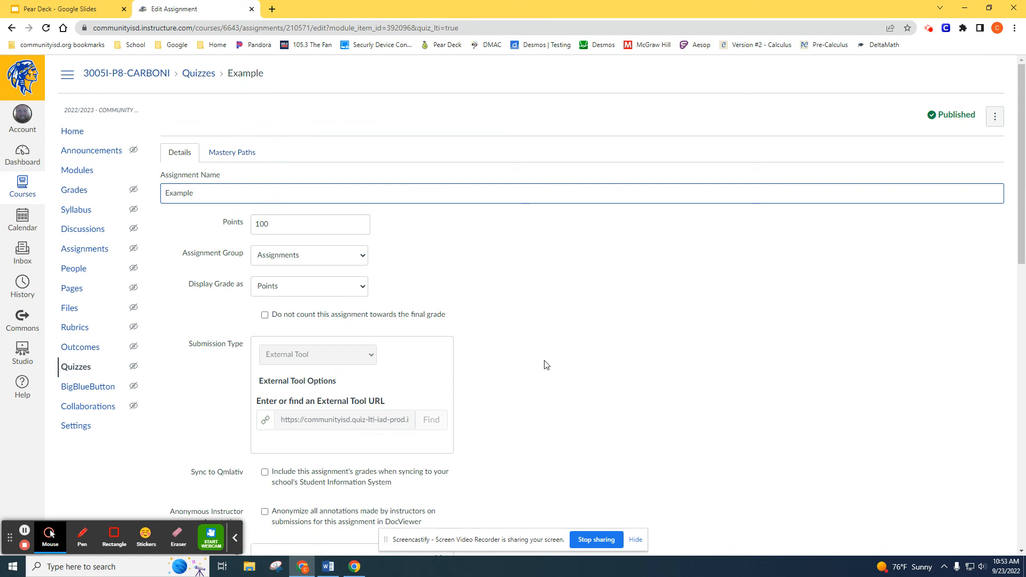
pyautogui.scroll(-15, 546, 365)
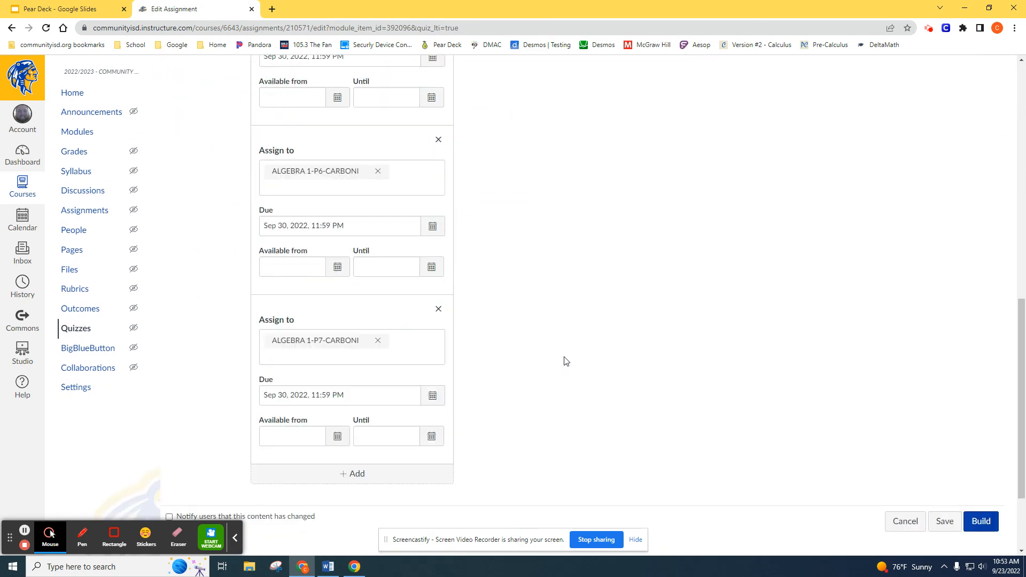
pyautogui.scroll(-2, 566, 361)
pyautogui.scroll(15, 542, 359)
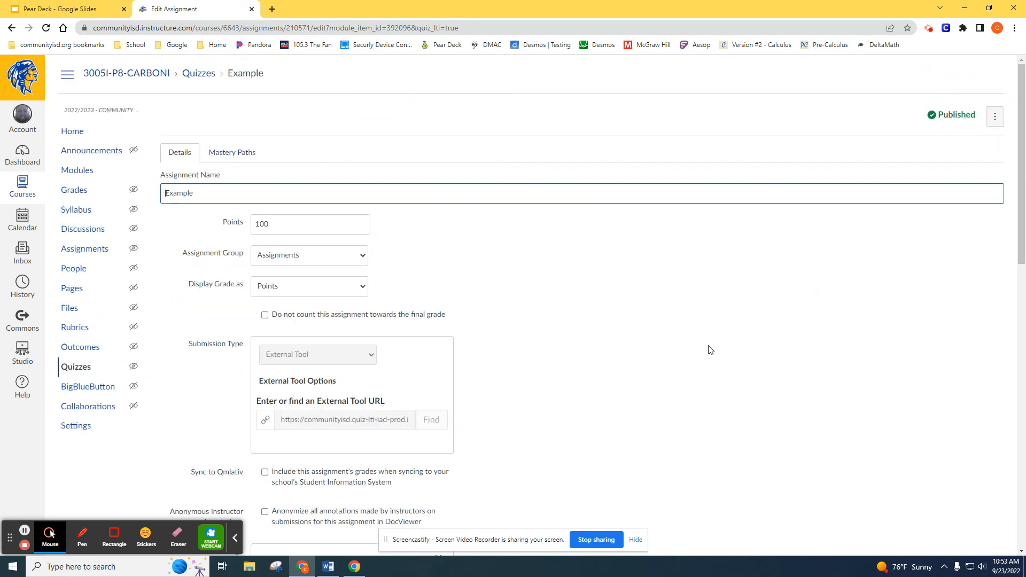
pyautogui.scroll(-14, 774, 365)
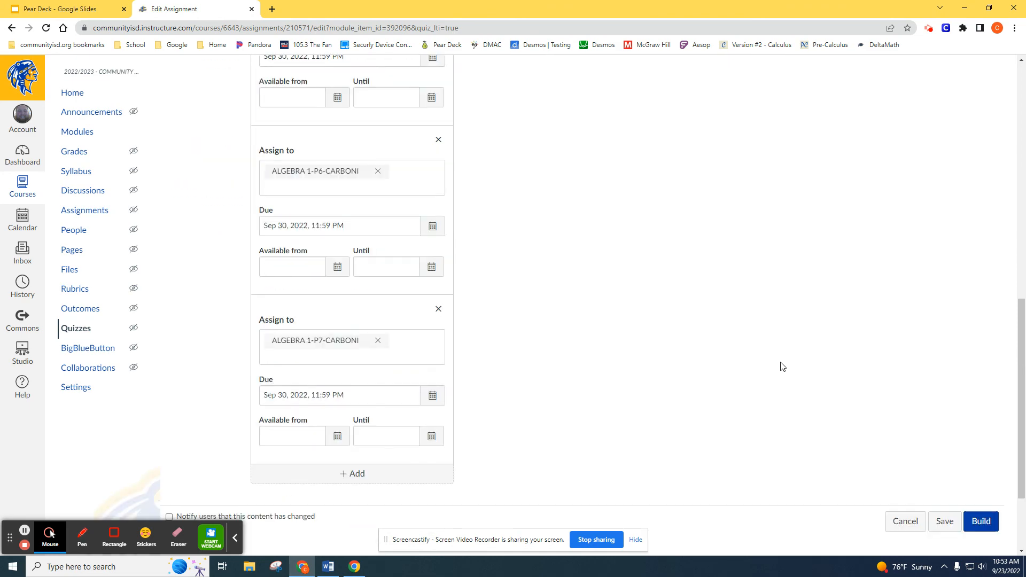
pyautogui.scroll(15, 778, 387)
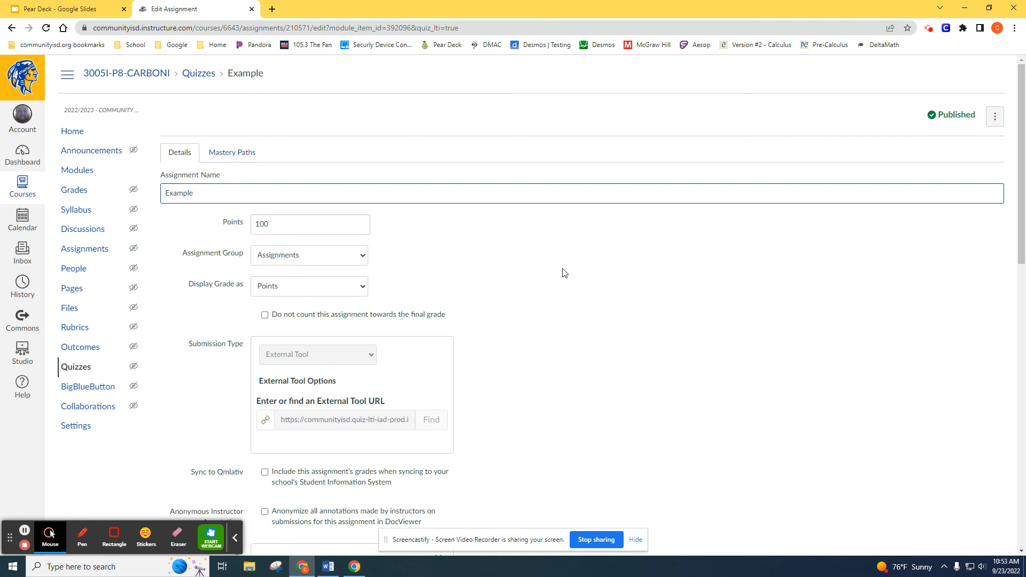
# Switch to the Google Slides presentation and advance to the presenter's contact details slide.
pyautogui.click(107, 10)
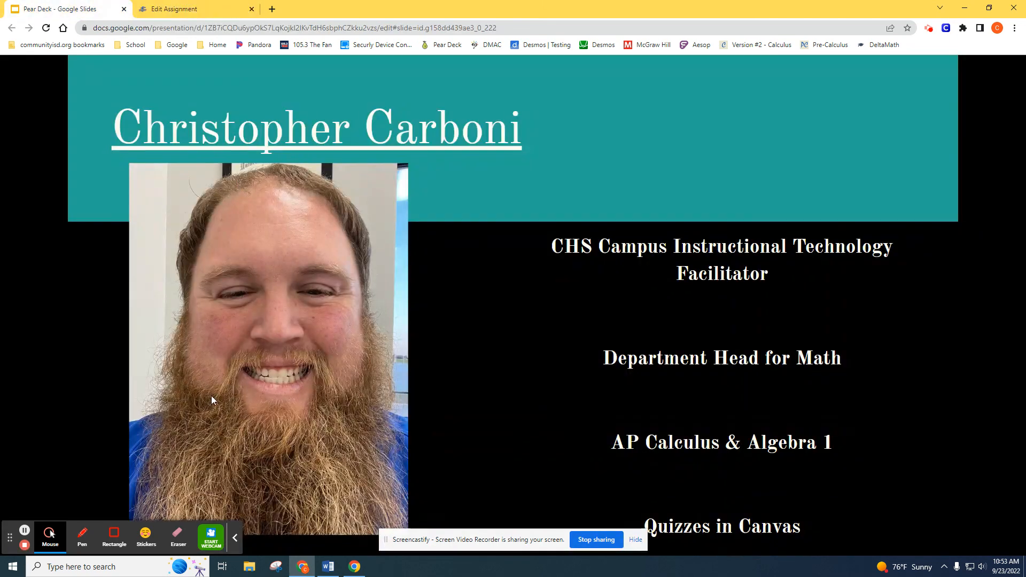
pyautogui.click(572, 312)
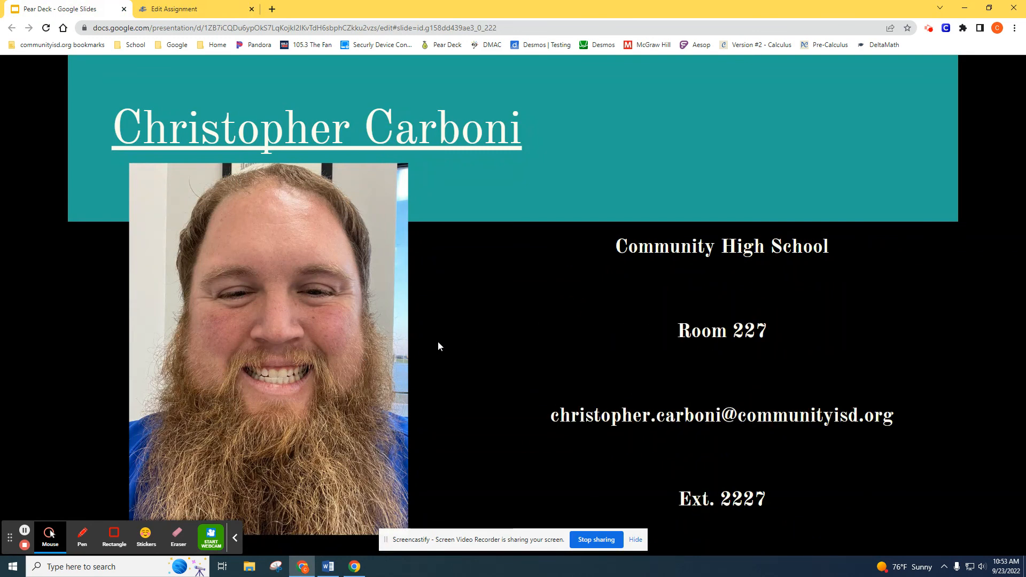